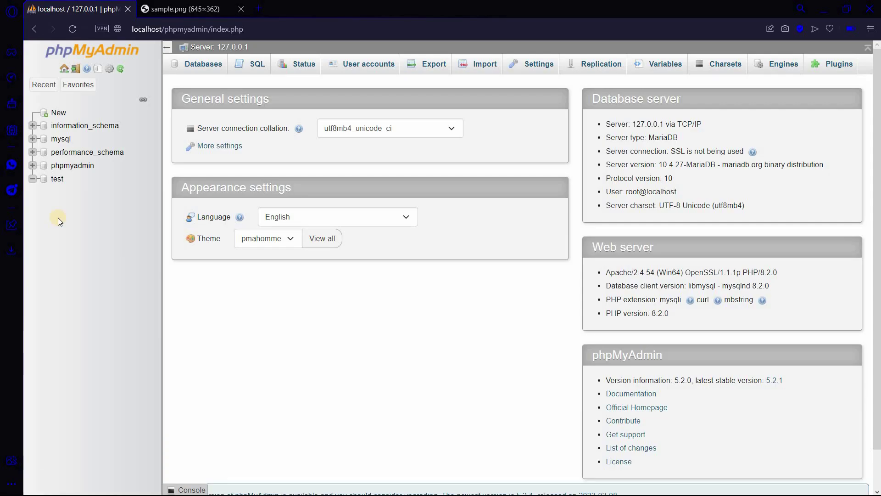
Reach the blank SQL query editor of the test database, going back via the databases list.
left_click(56, 178)
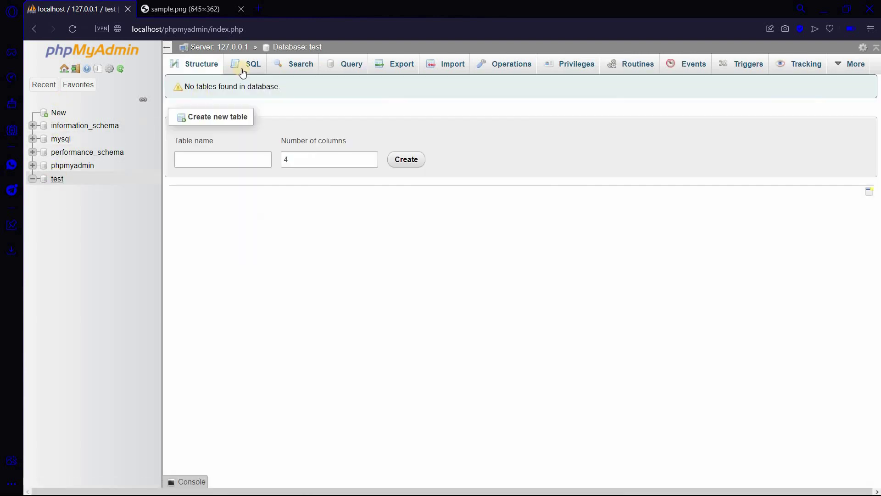
left_click(253, 63)
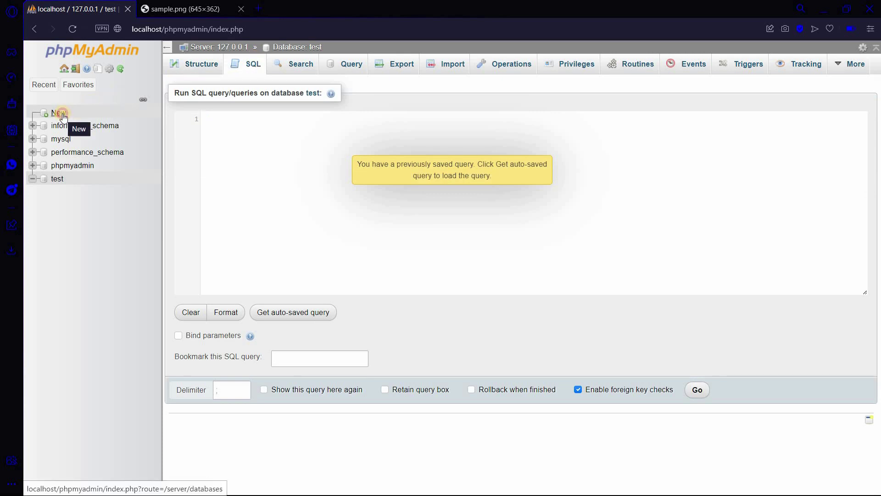
left_click(59, 112)
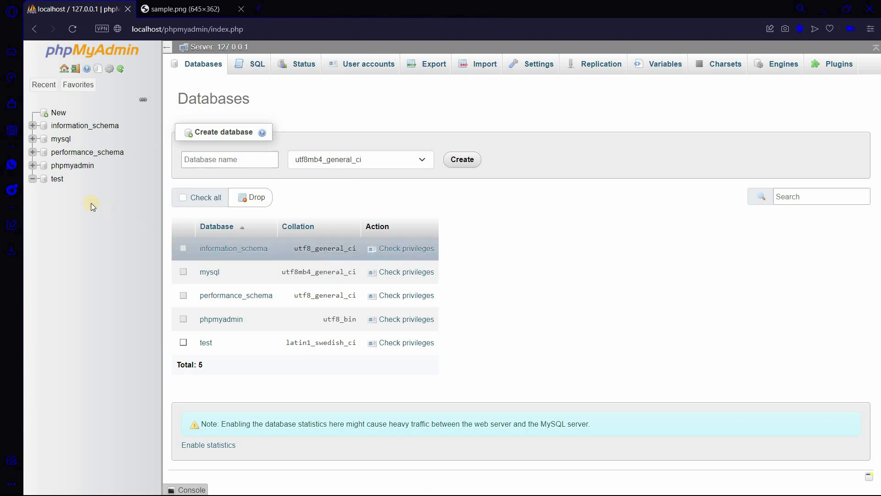
left_click(57, 178)
left_click(209, 159)
left_click(253, 63)
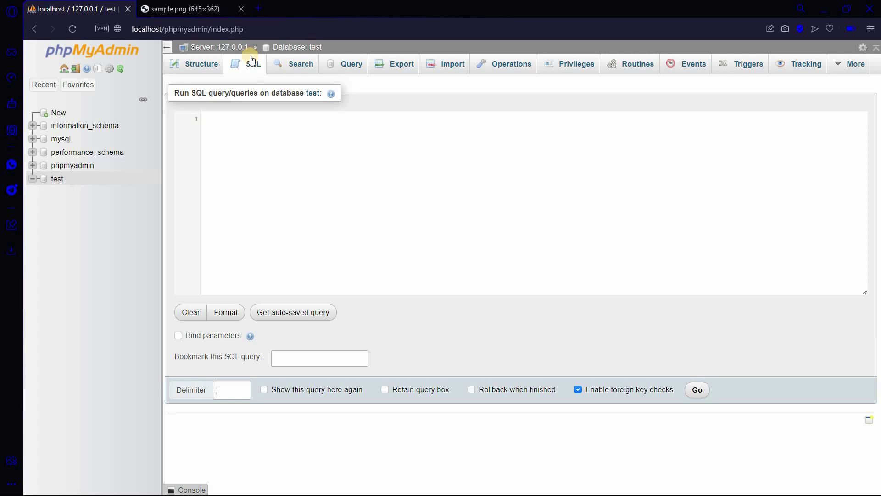
Paste the CREATE TABLE AGENTS statement and highlight its keywords, name and column definitions.
type("CREATE TABLE  AGENTS    (     AGENT_CODE CHAR(6) NOT NULL PRIMARY KEY,     AGENT_NAME CHAR(40),     WORKING_AREA CHAR(35),     COMMISSION FLOAT(10,2),     PHONE_NO CHAR(15),     COUNTRY VARCHAR(25)      );")
double_click(214, 118)
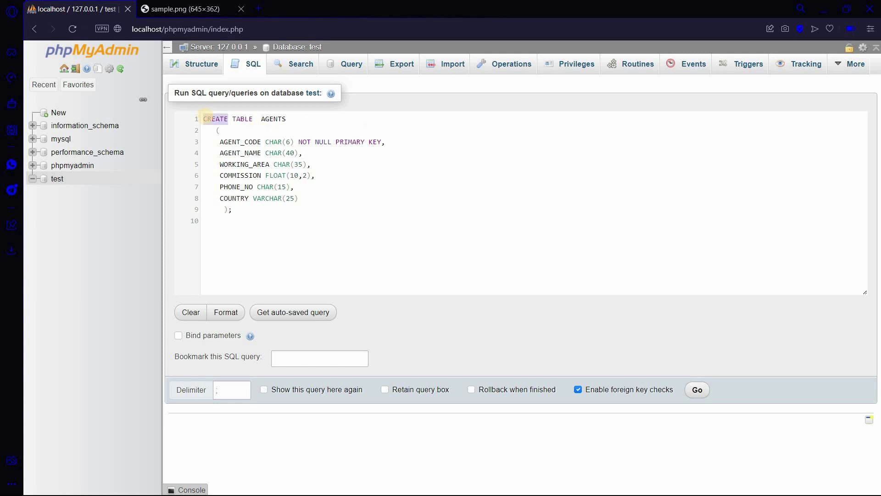
double_click(242, 119)
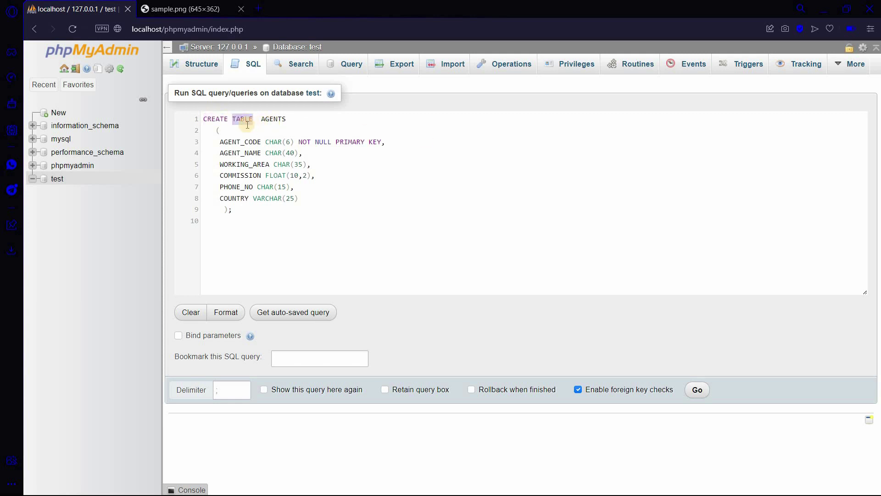
double_click(272, 118)
left_click_drag(217, 129, 228, 208)
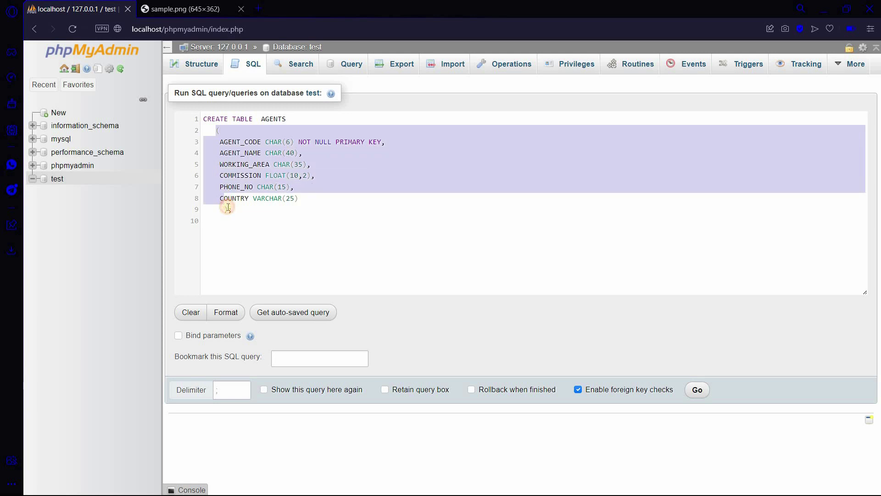
double_click(232, 142)
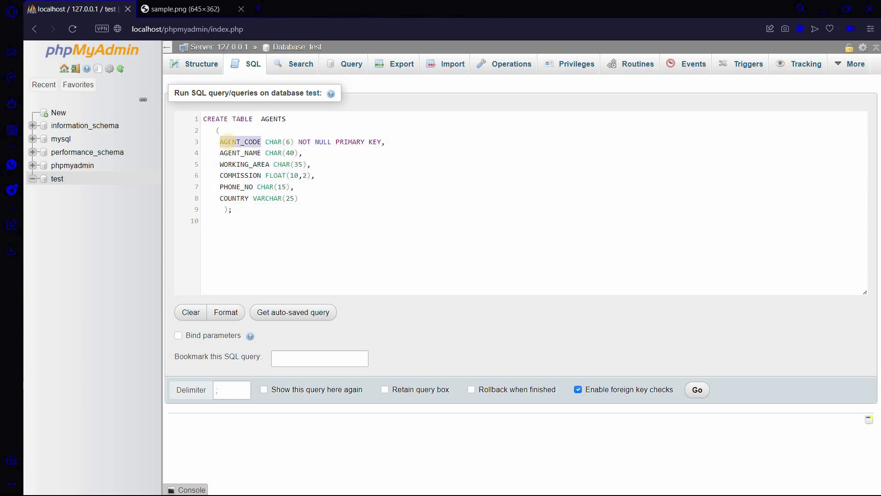
left_click_drag(204, 152, 220, 154)
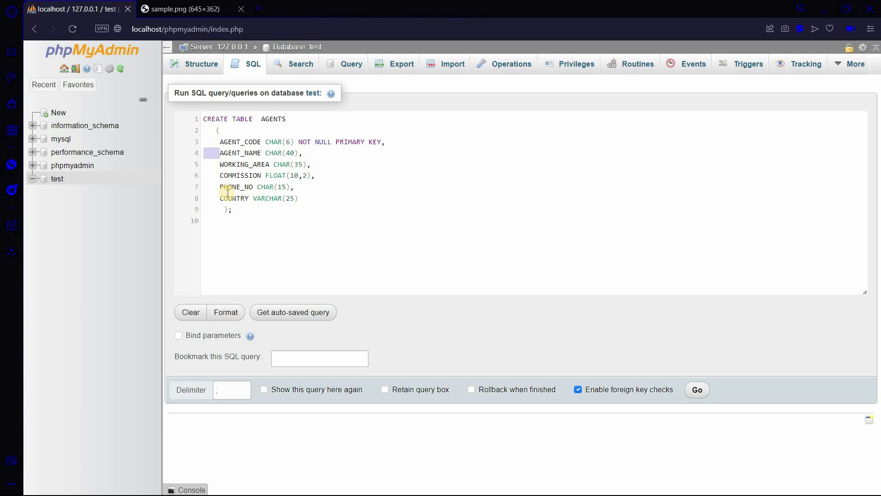
left_click(264, 152)
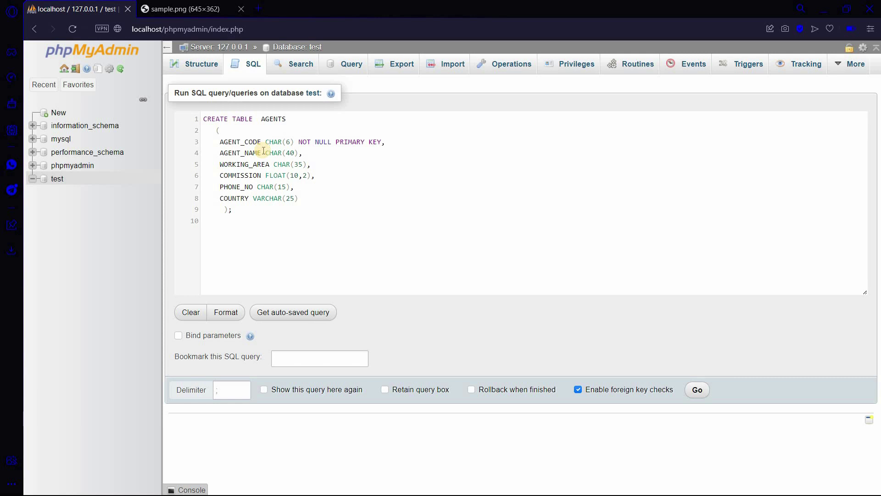
Run CREATE TABLE AGENTS and expand agents and its columns in the sidebar tree.
left_click(697, 389)
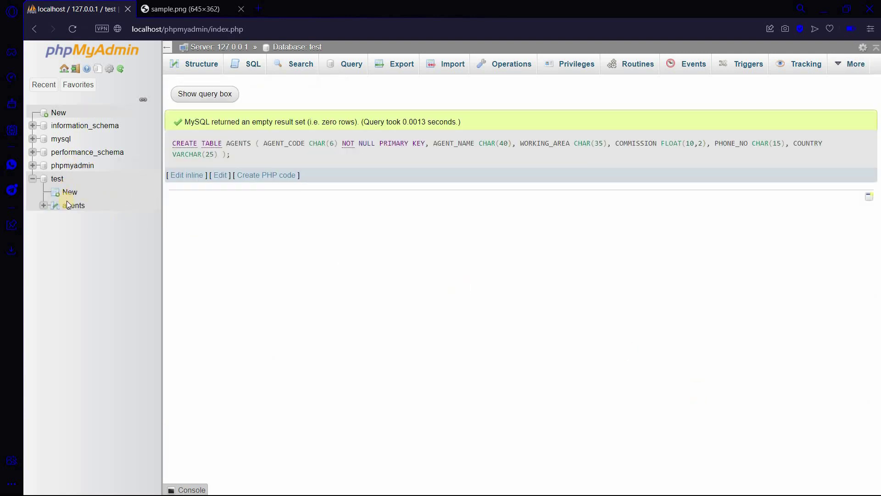
left_click(44, 206)
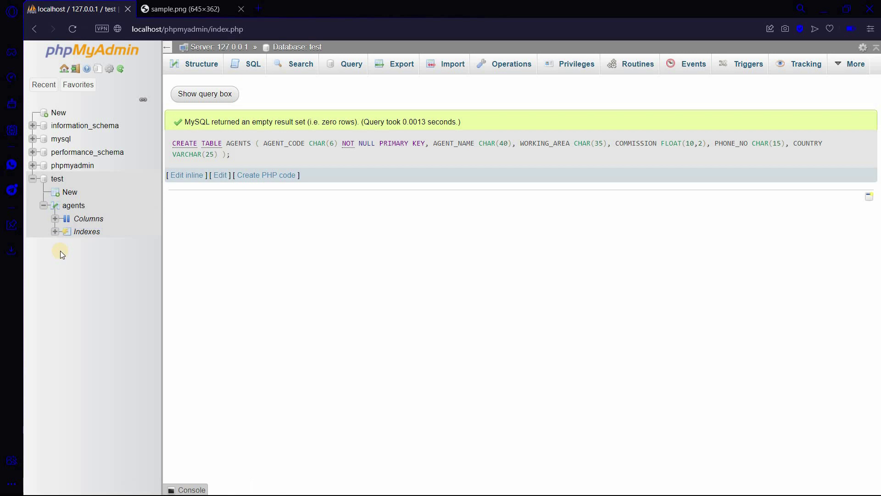
left_click(55, 219)
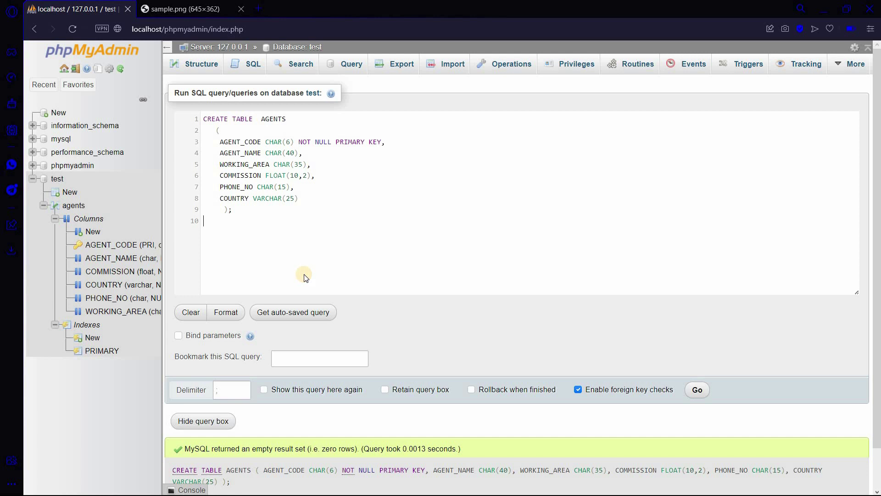
Replace the editor text with twelve INSERT INTO AGENTS statements (A001–A012) and run them.
key("ctrl+a")
key("Delete")
key("ctrl+v")
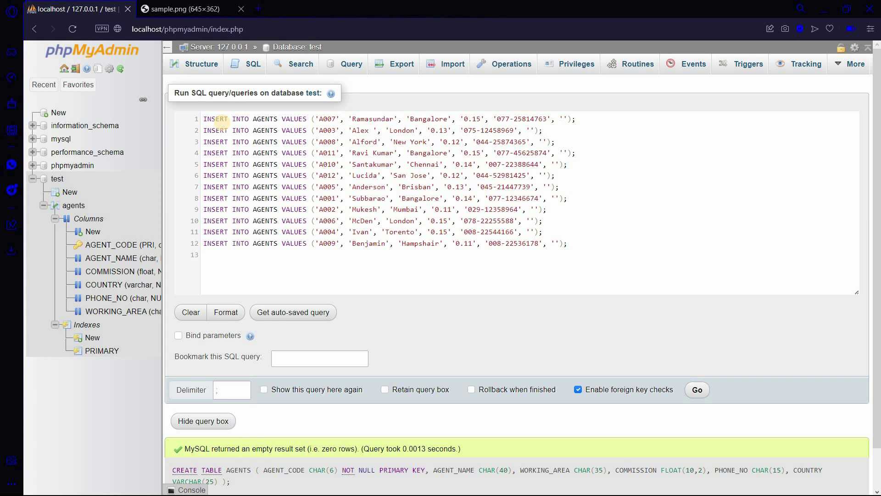
double_click(220, 119)
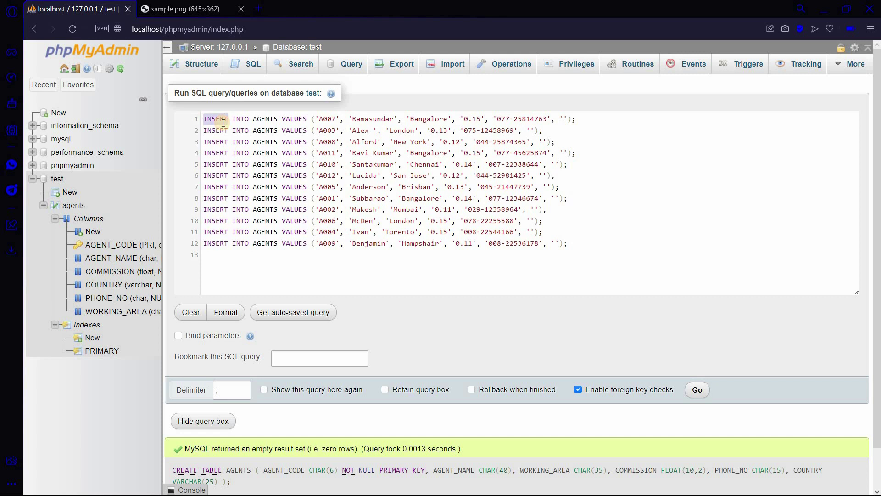
double_click(254, 120)
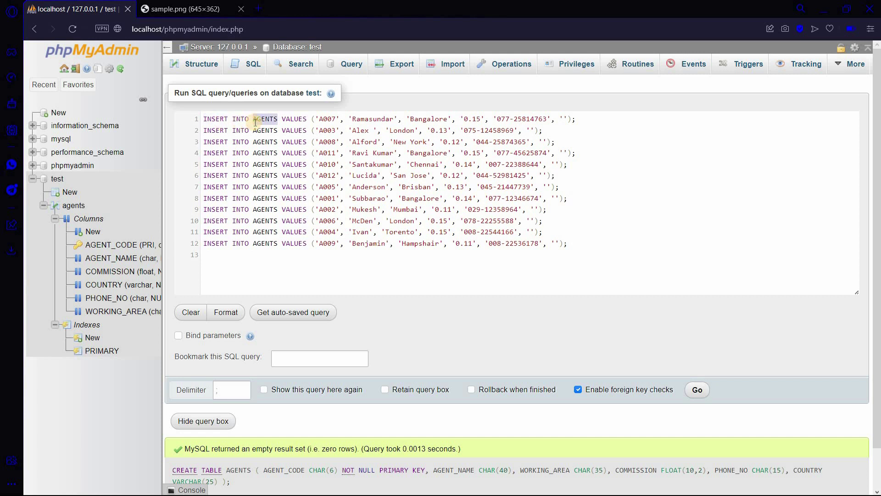
left_click_drag(312, 118, 596, 116)
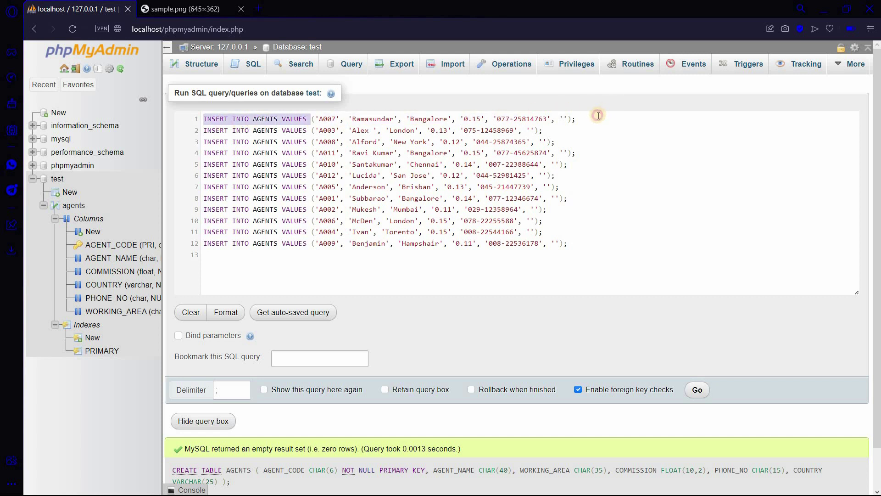
left_click(373, 119)
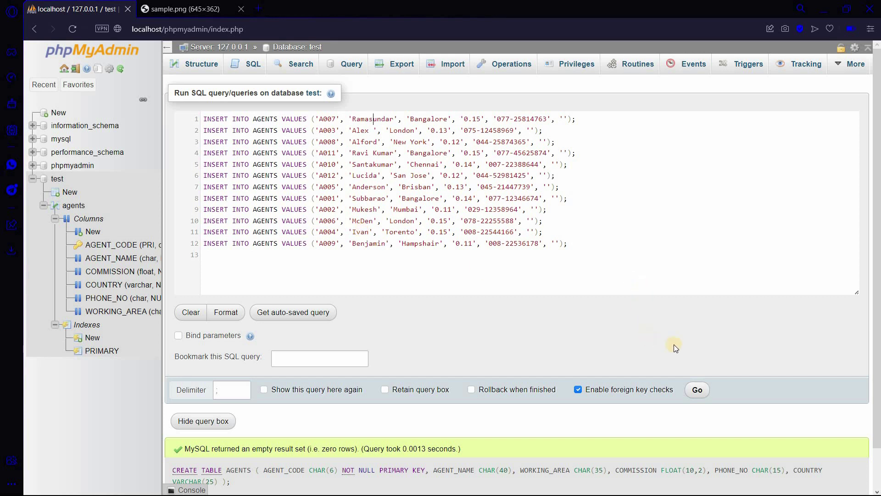
left_click(701, 389)
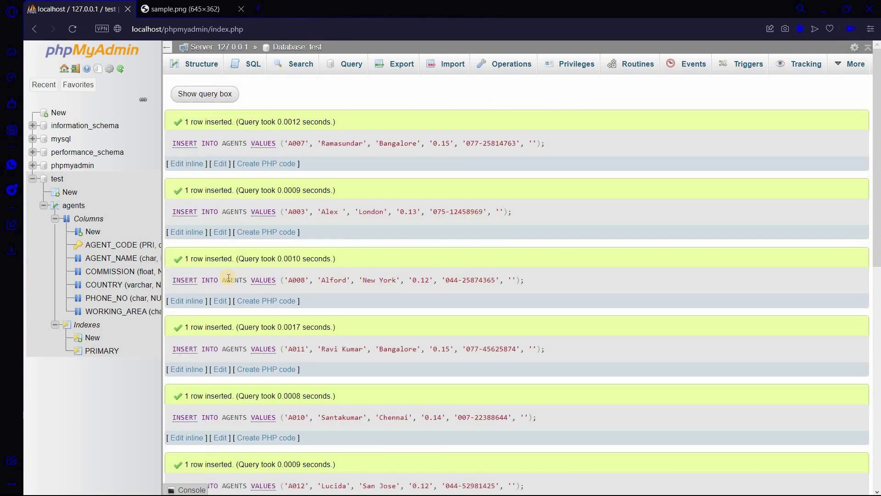
left_click(205, 96)
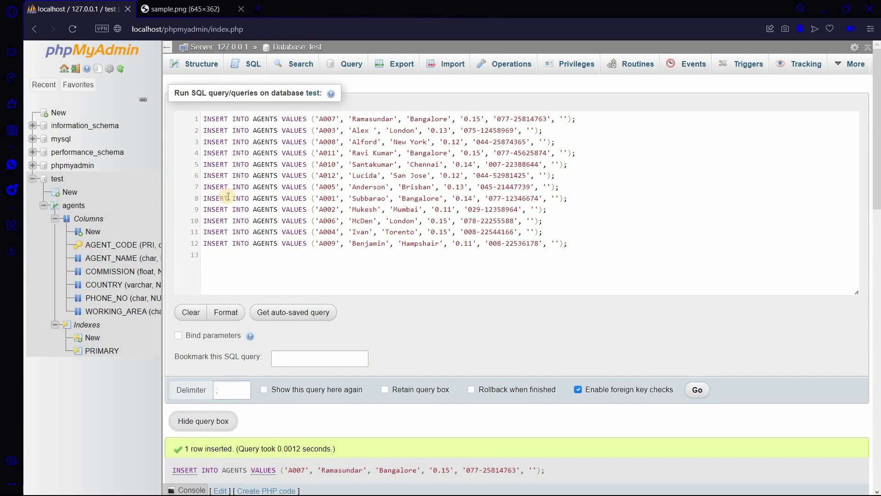
Replace the inserts with SELECT * FROM agents and run it, returning all twelve agents.
key("ctrl+a")
key("BackSpace")
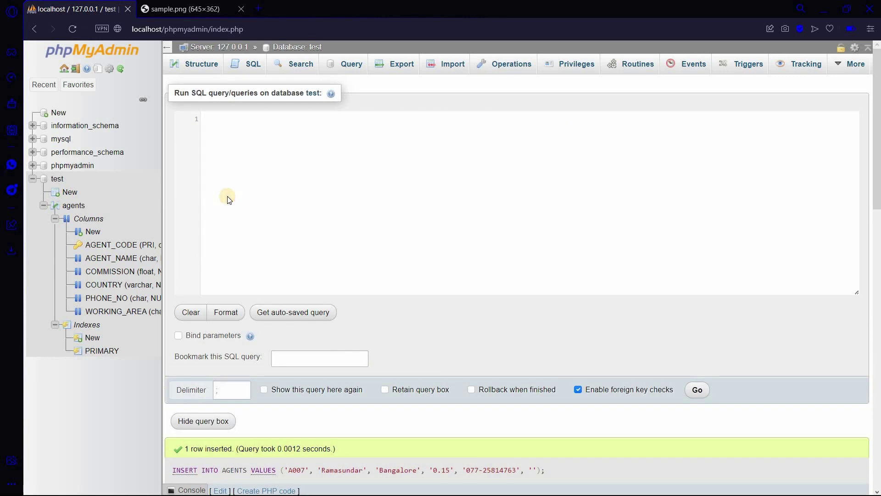
type("SELECT ")
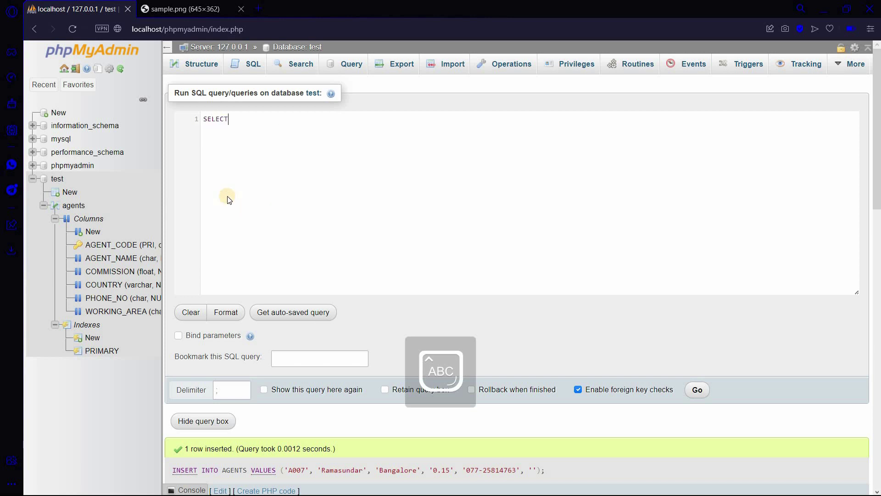
type("* ")
type("FROM agents")
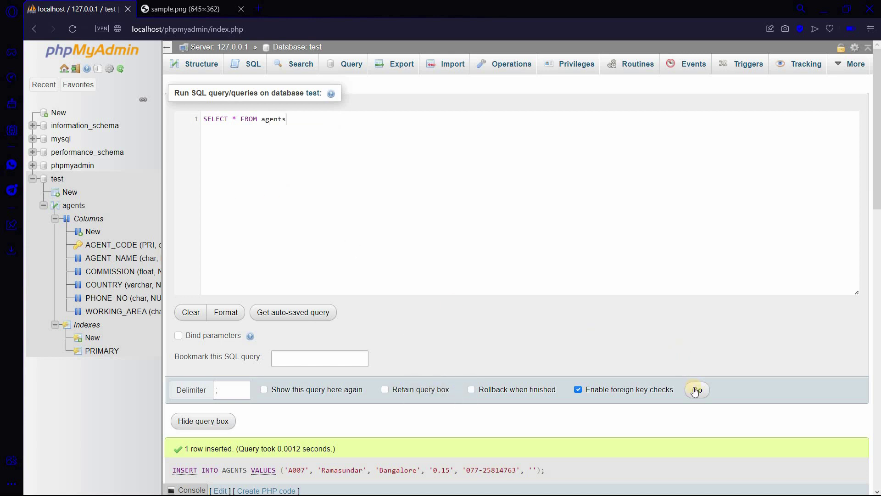
left_click(697, 389)
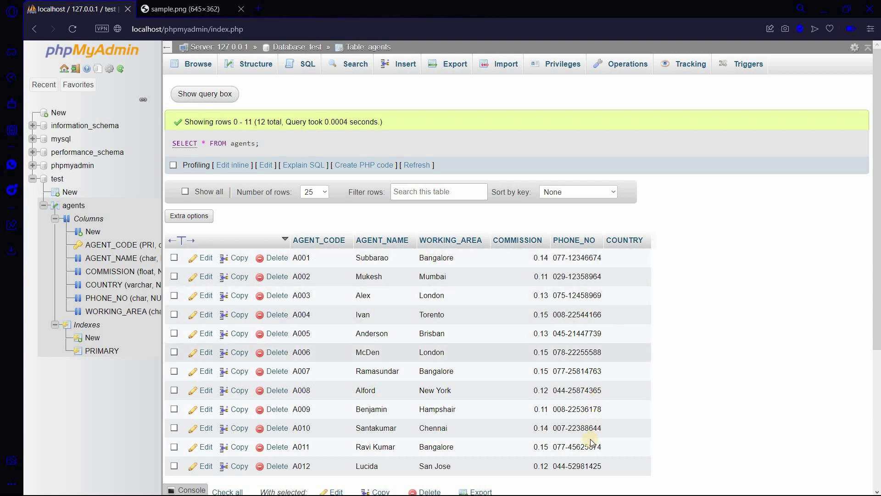
scroll(589, 444, "down", 5)
scroll(589, 445, "up", 5)
left_click(205, 94)
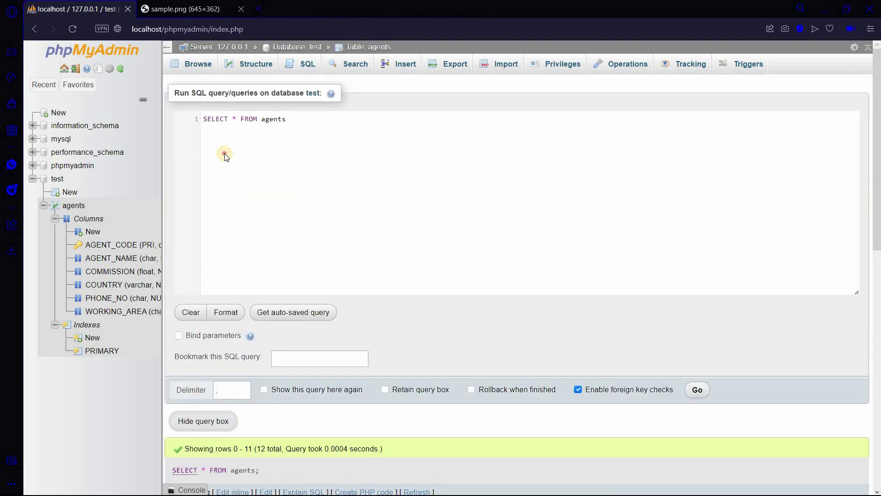
Run DELETE FROM agents WHERE AGENT_CODE = 'A007' and confirm the deletion.
left_click(225, 154)
key("ctrl+a")
key("BackSpace")
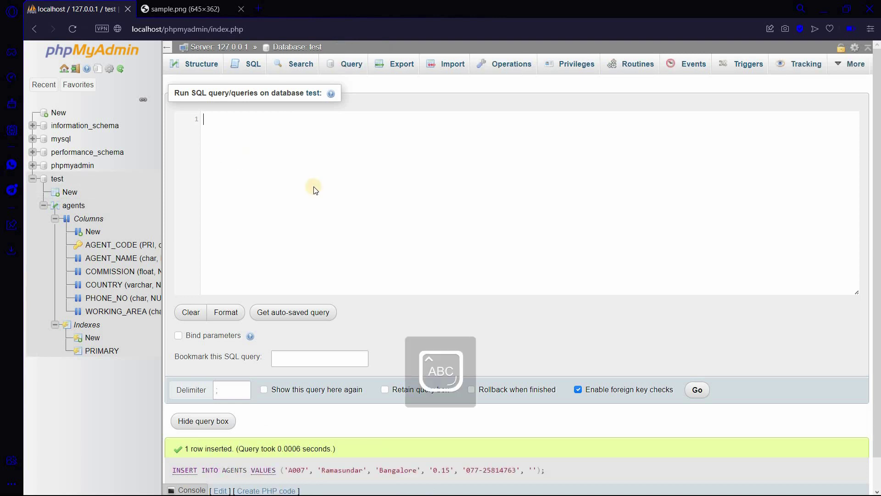
type("DELETE ")
type("FROM a")
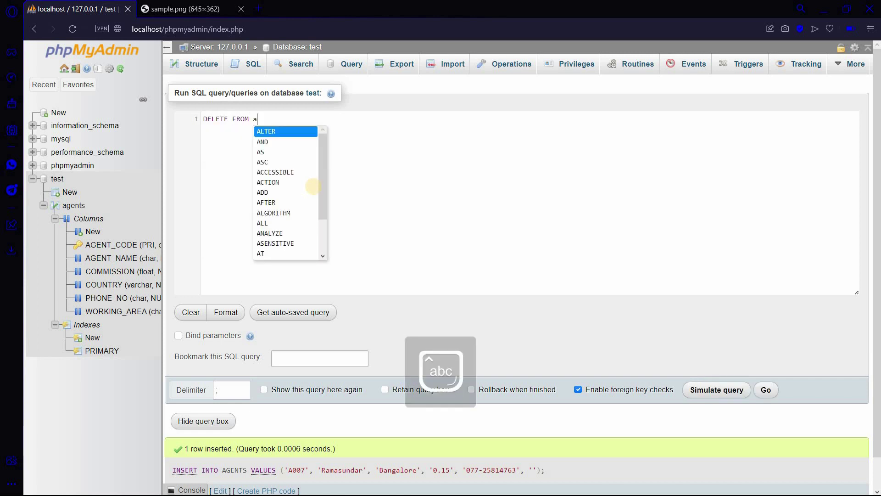
type("gents WHERE")
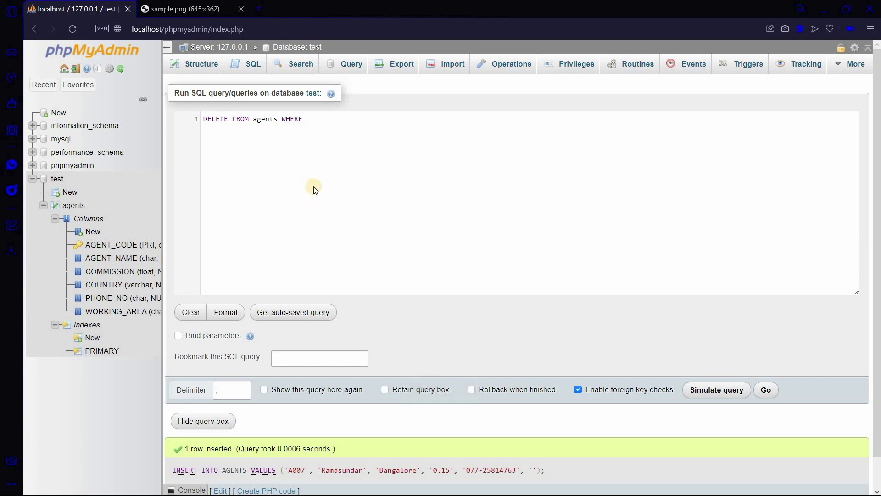
type(" AGENT")
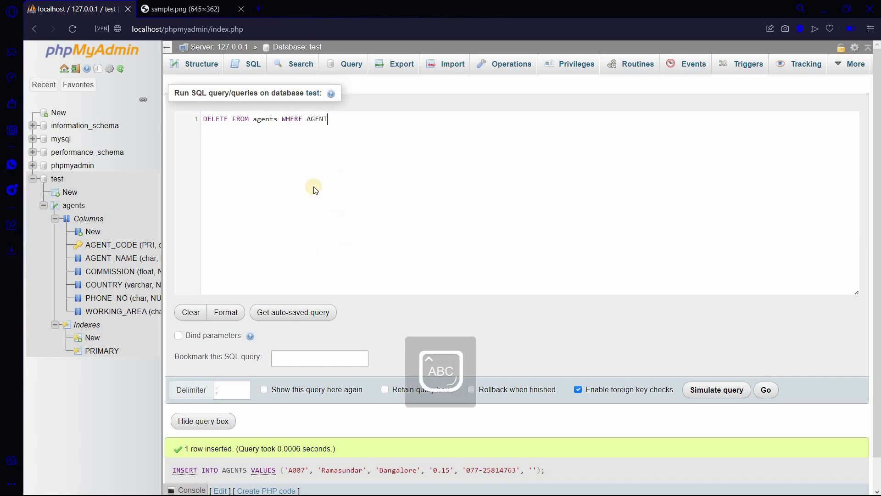
type("_CODE =")
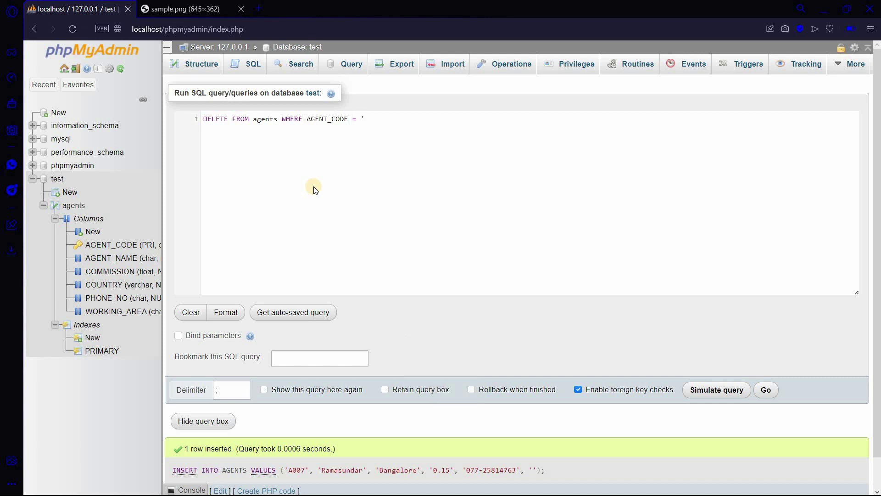
type("A007';")
left_click(763, 390)
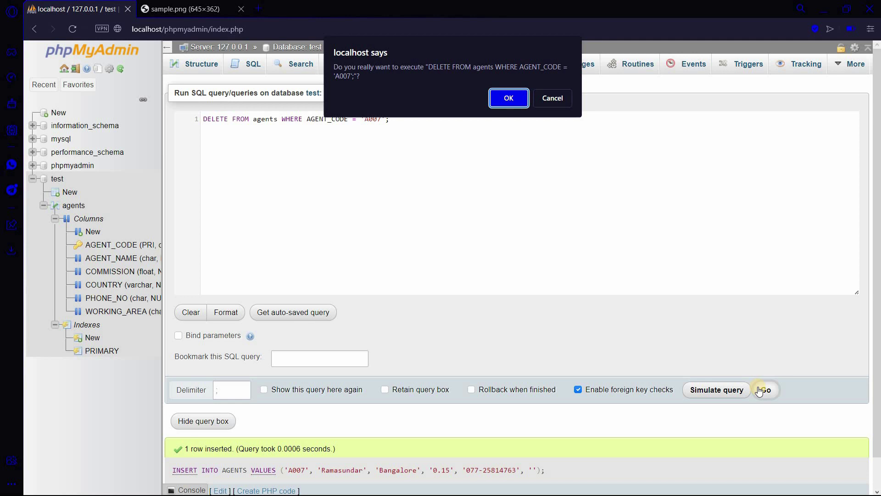
key("Return")
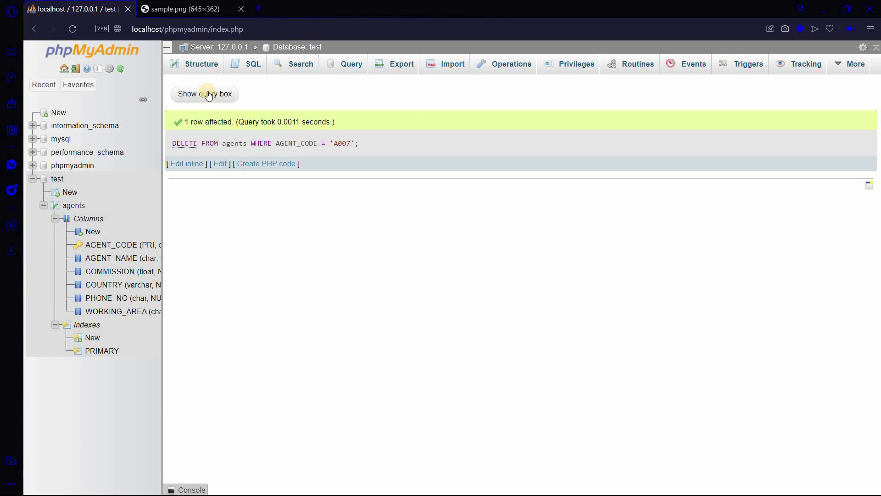
left_click(209, 94)
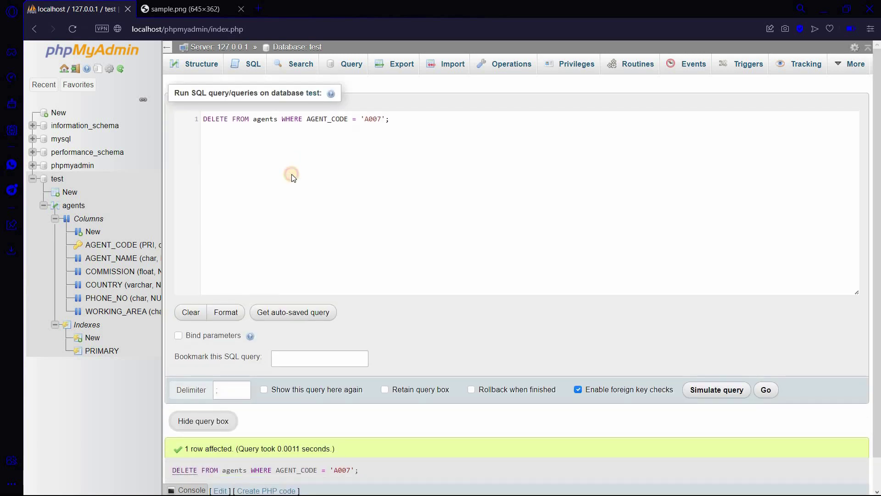
key("ctrl+a")
key("BackSpace")
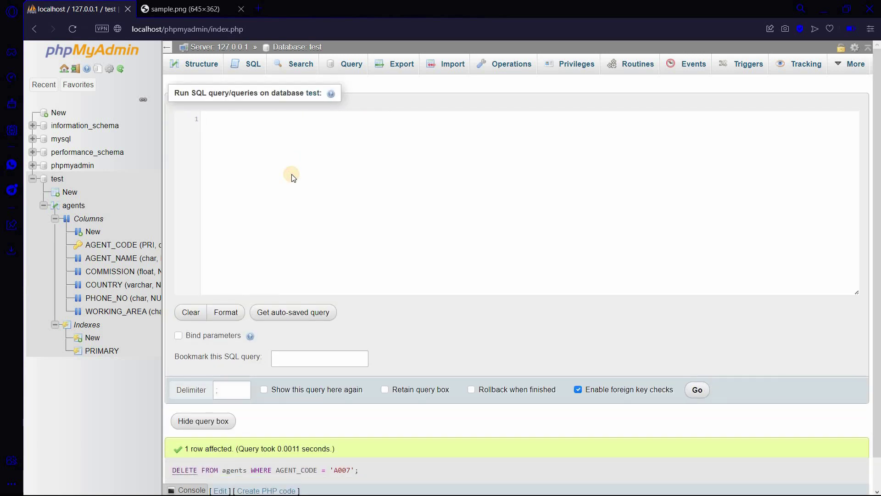
type("SELECT * FROM")
type(" agents")
left_click(700, 389)
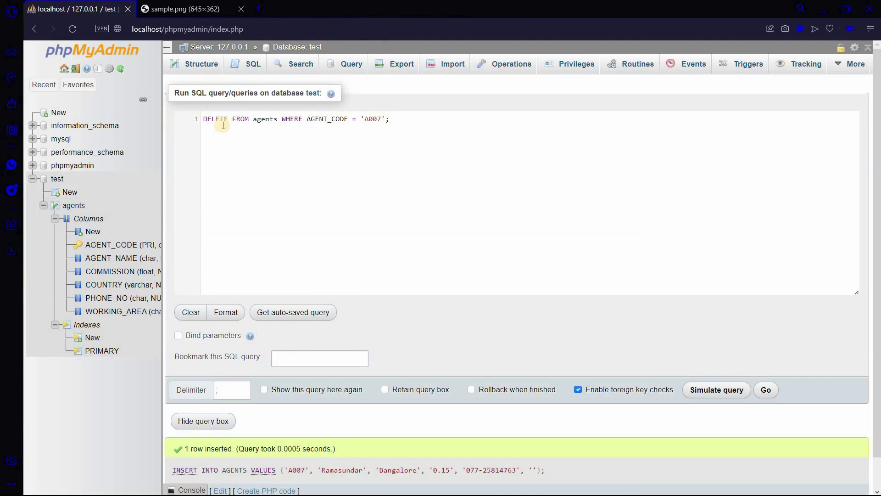
double_click(265, 119)
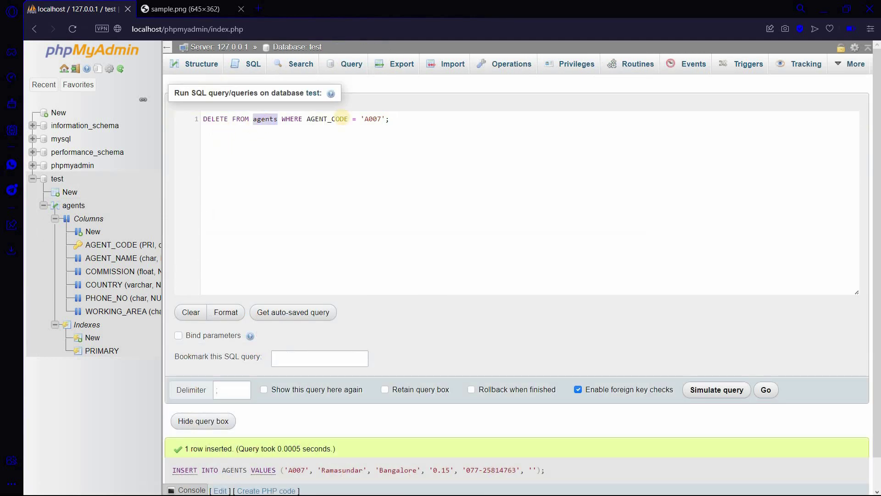
double_click(293, 119)
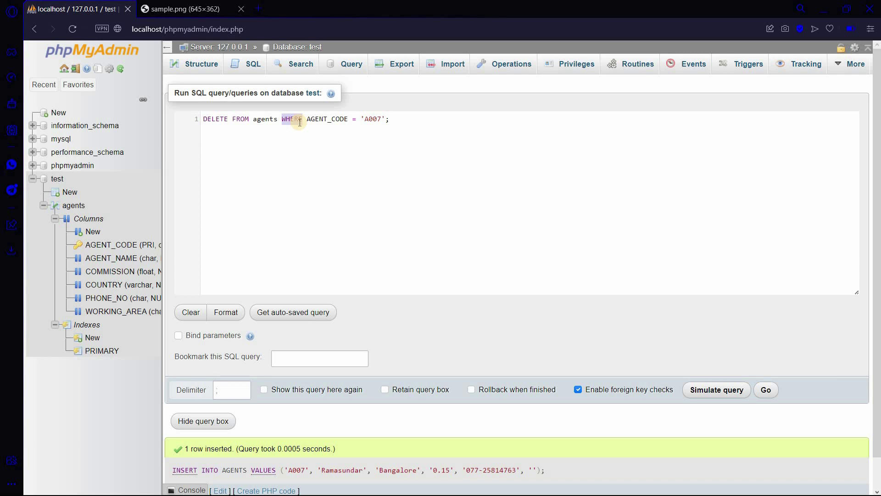
left_click(284, 142)
double_click(372, 119)
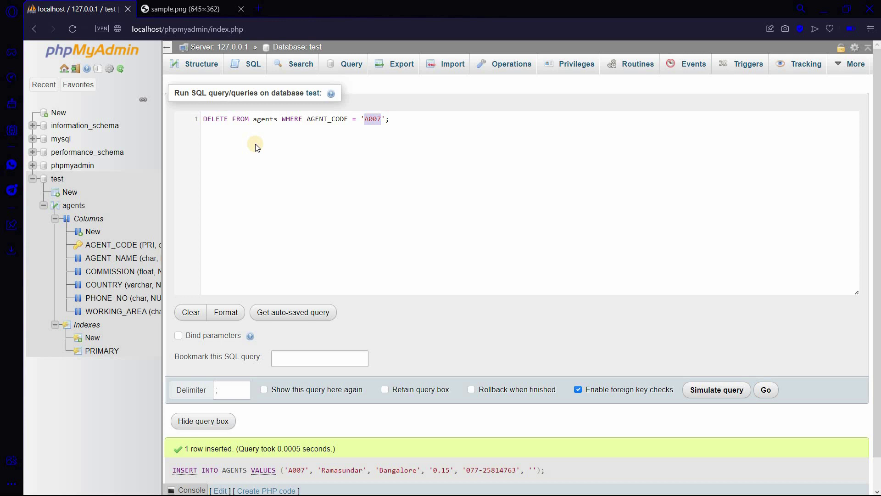
left_click(306, 122)
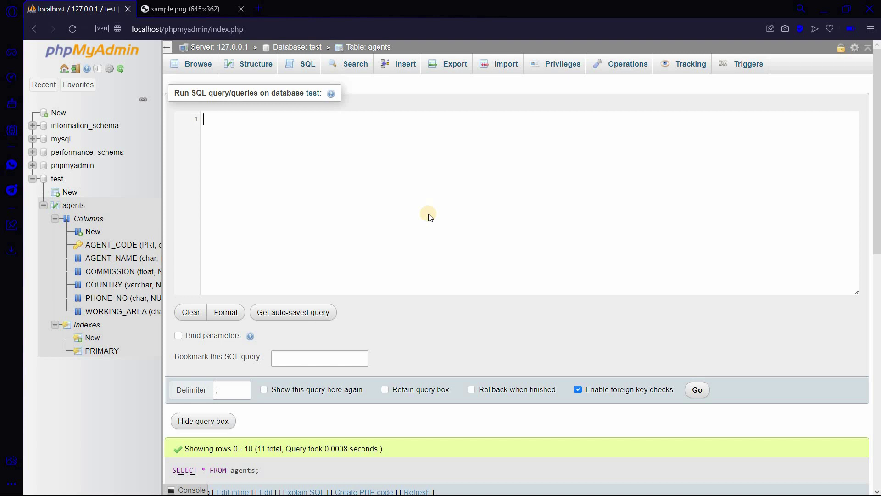
Add a char(30) email column to agents with an ALTER TABLE statement.
left_click(428, 216)
type("ALTER TABLE agents ADD email char(30);")
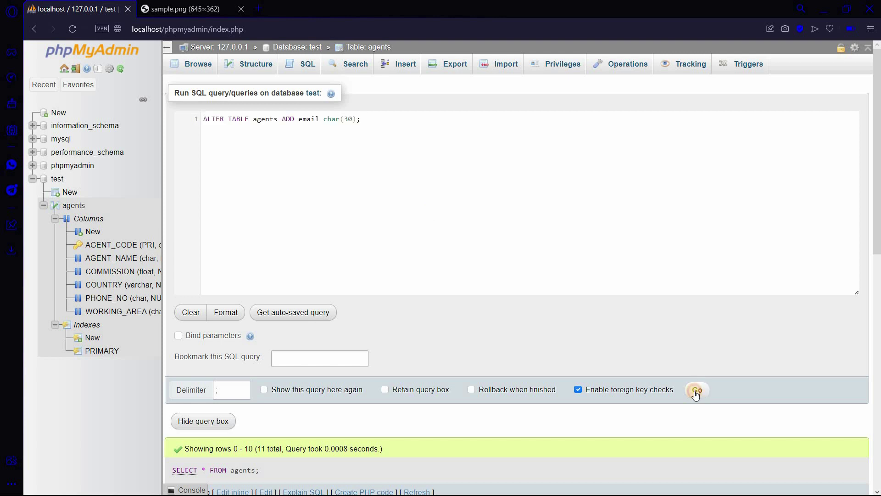
left_click(697, 390)
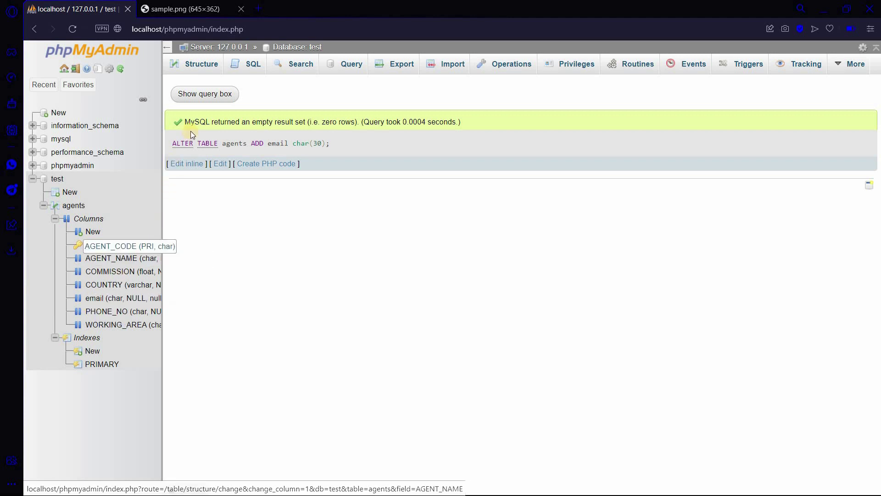
Run SELECT * FROM agents, showing eleven agents with NULL emails.
left_click(199, 94)
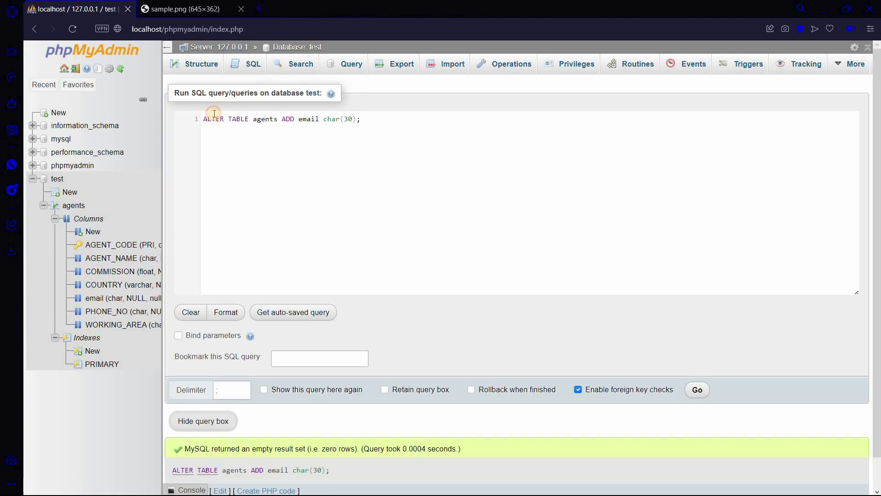
key("ctrl+a")
key("BackSpace")
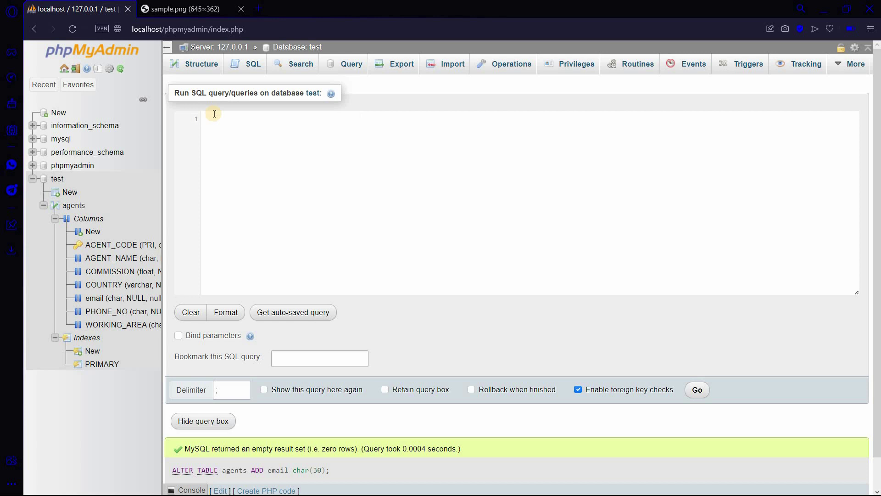
type("SELECT ")
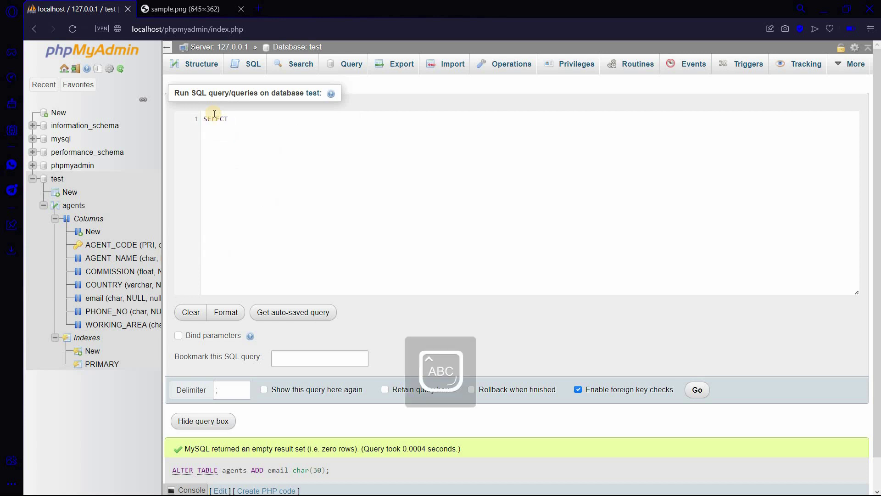
type("* FROM ")
type("agents")
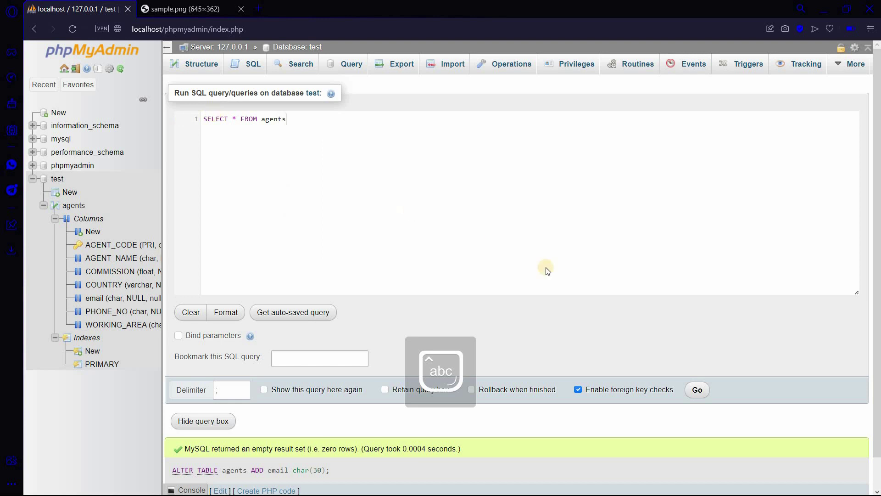
left_click(698, 389)
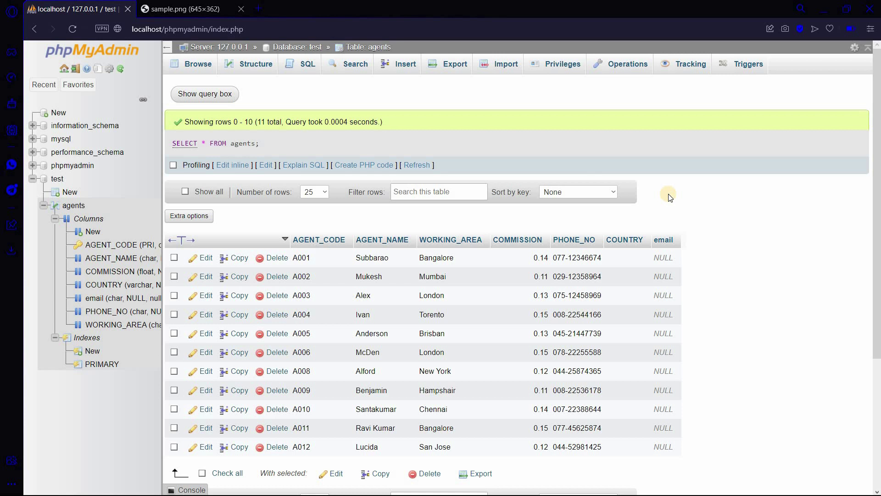
Drop the email column with ALTER TABLE agents DROP email, confirming the prompt.
left_click(205, 94)
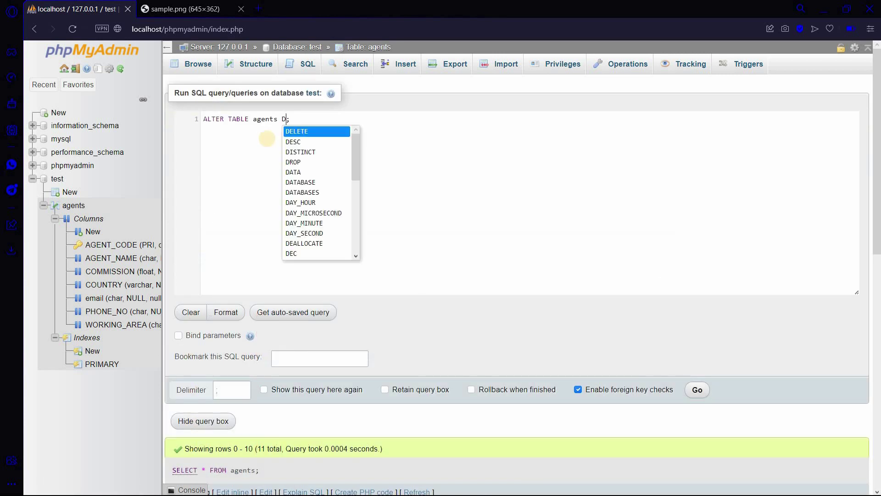
type("DRO")
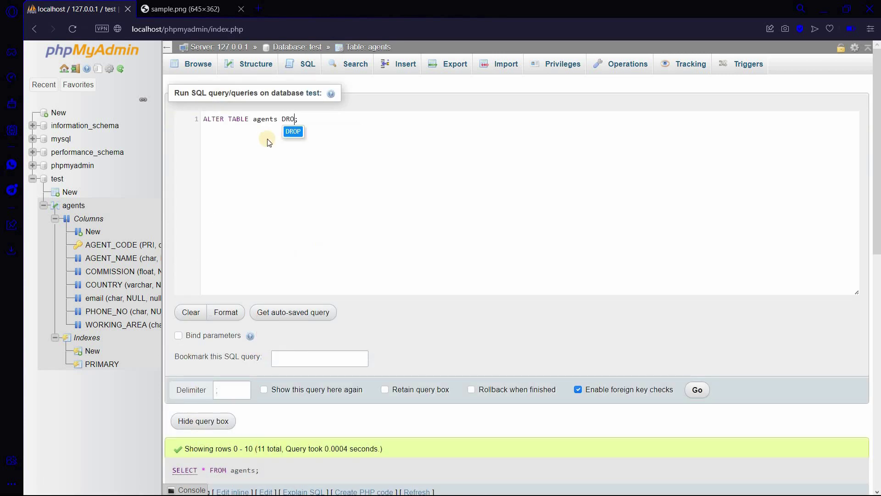
type("P email")
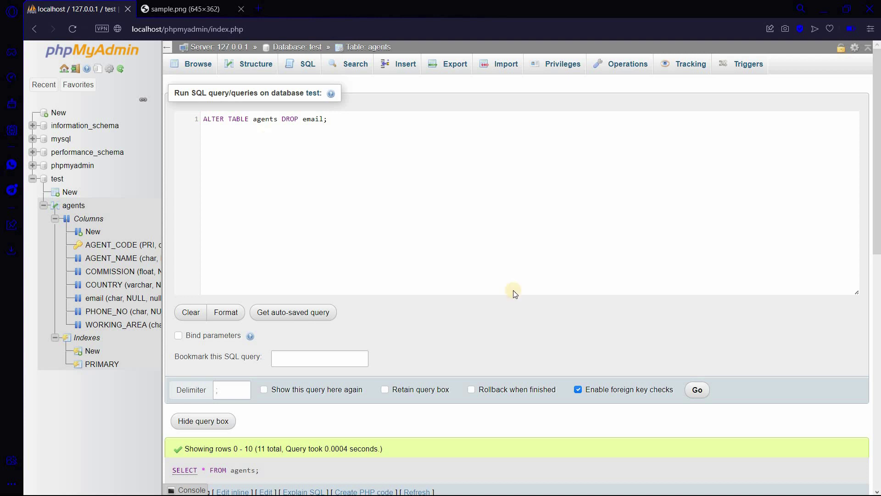
left_click(694, 392)
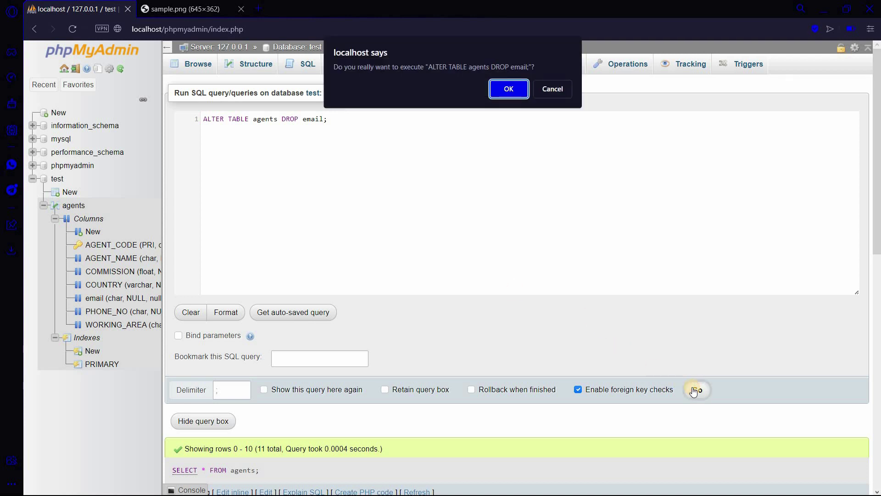
key("Return")
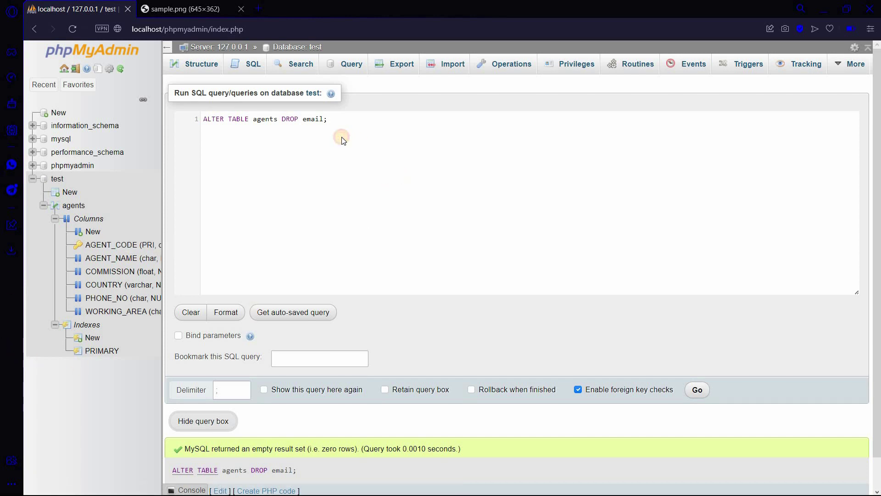
Run SELECT * FROM agents to list the eleven agents without the email column.
key("ctrl+a")
key("BackSpace")
type("s")
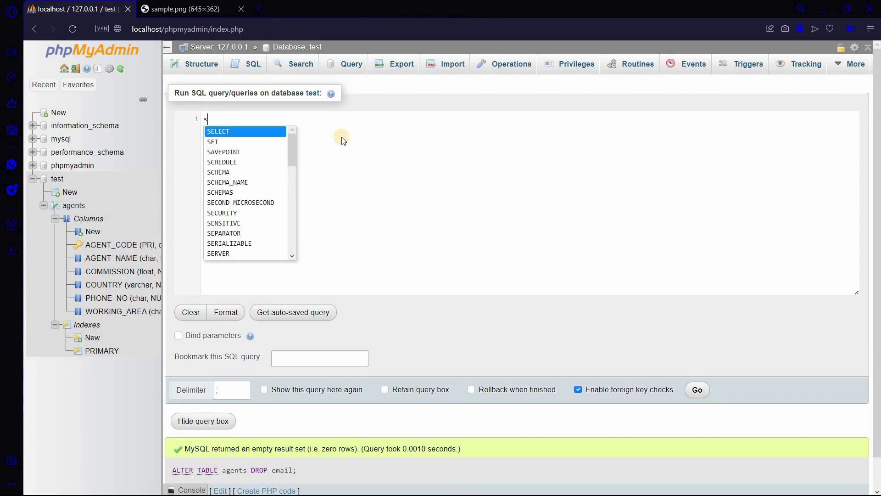
key("Return")
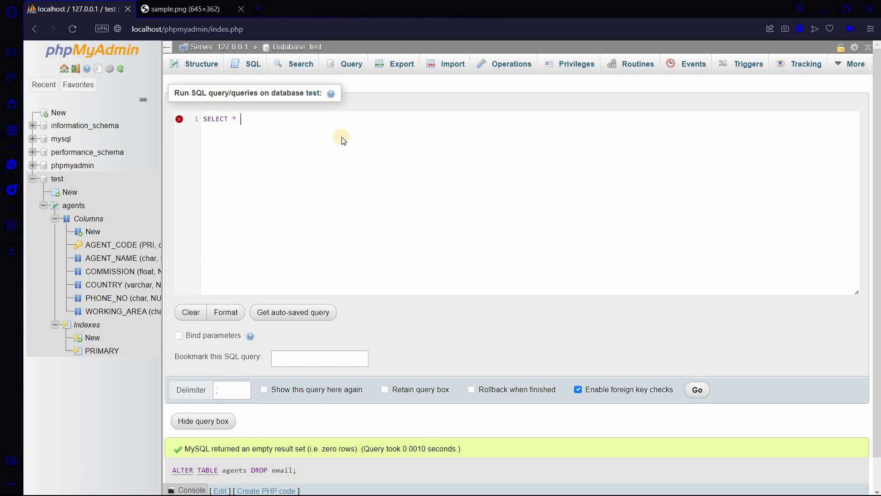
type("* FR")
key("Return")
type("agents")
left_click(697, 390)
scroll(695, 397, "down", 2)
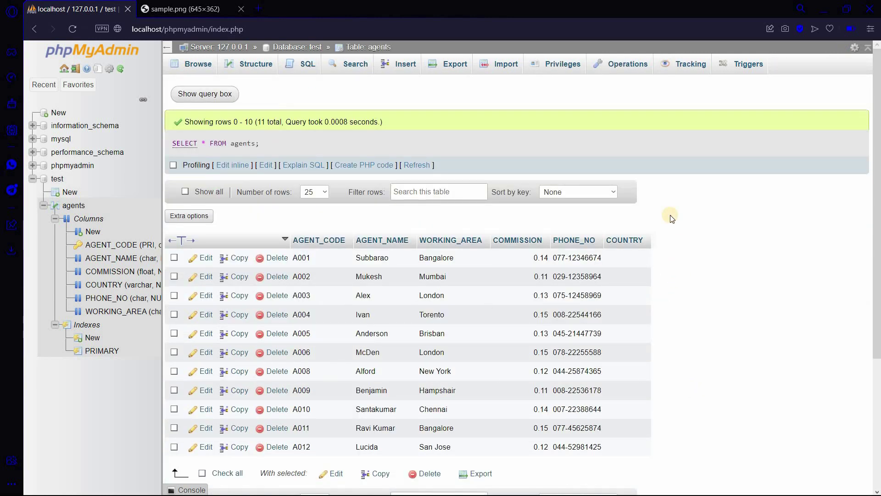
left_click(204, 93)
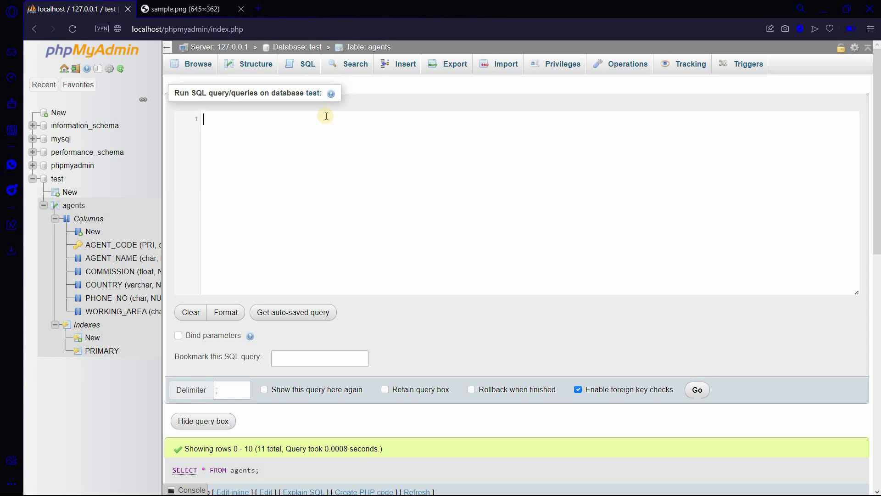
scroll(763, 136, "down", 3)
scroll(764, 136, "down", 2)
left_click_drag(700, 145, 758, 152)
key("ctrl+c")
key("ctrl+v")
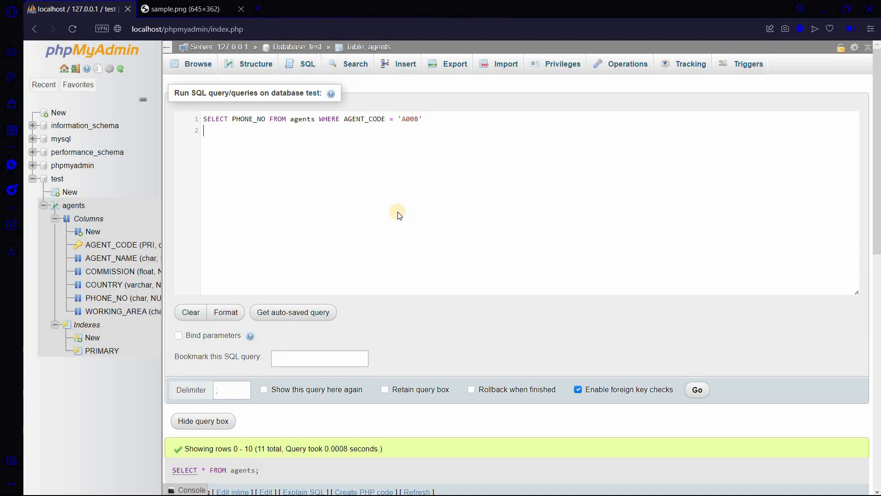
left_click(695, 390)
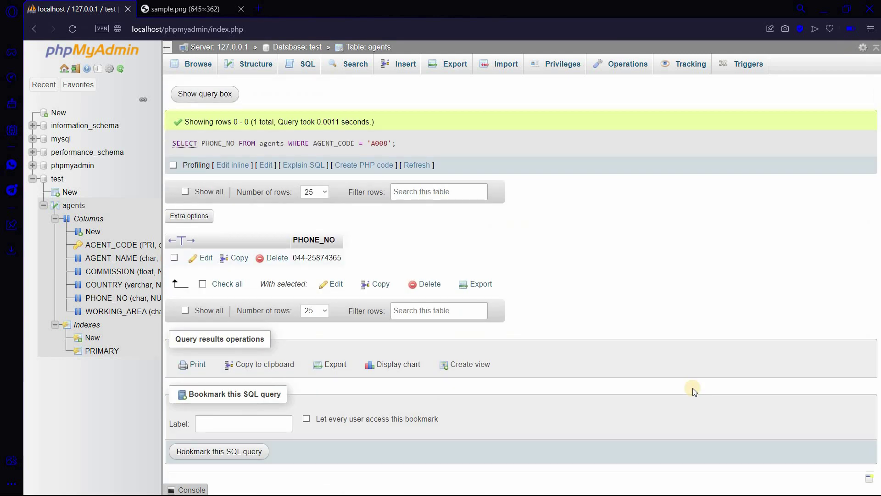
double_click(338, 257)
left_click(371, 256)
left_click(205, 94)
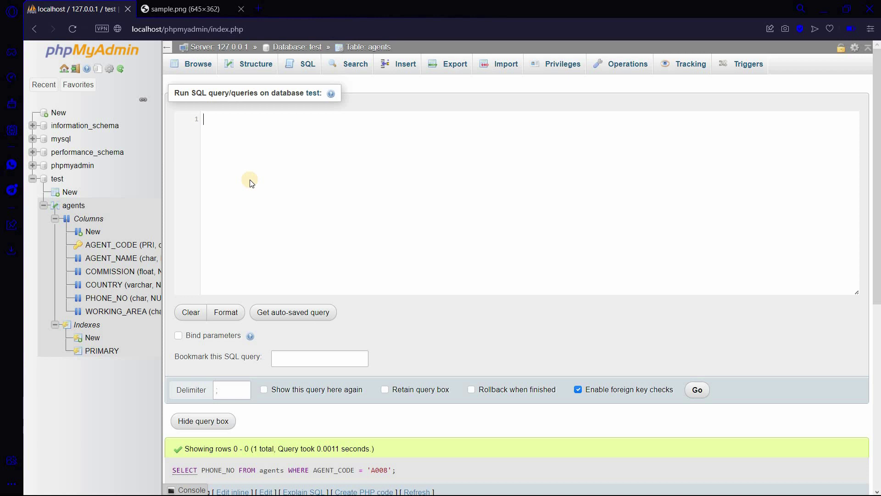
key("Caps_Lock")
type("UPDATE")
key("Caps_Lock")
type("agents SET ")
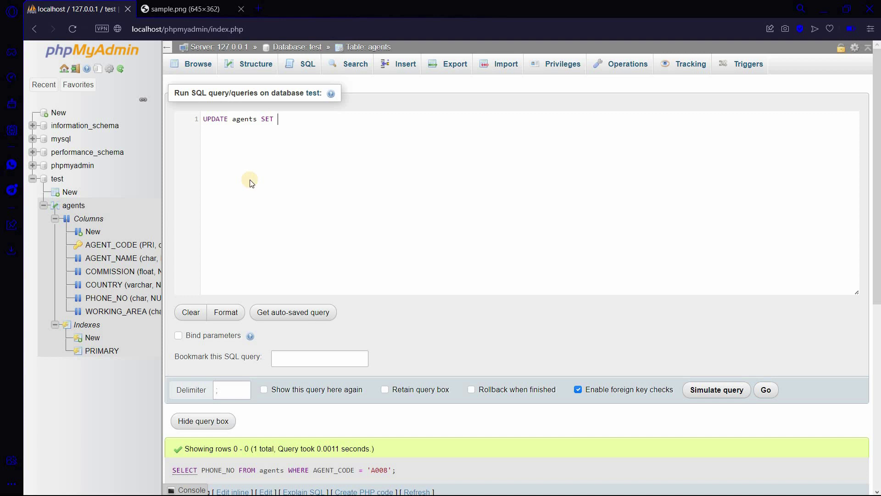
type("PHONE")
type("_NO")
type("=")
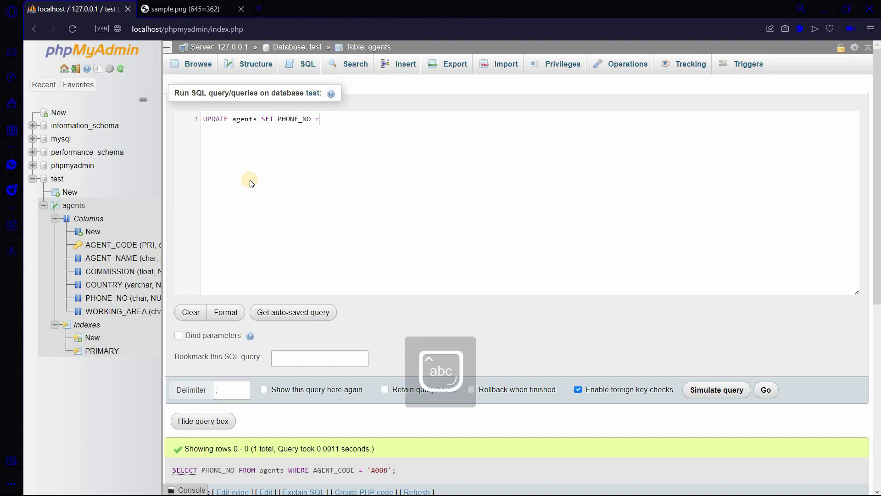
type("'077-1234567'")
type(" WH")
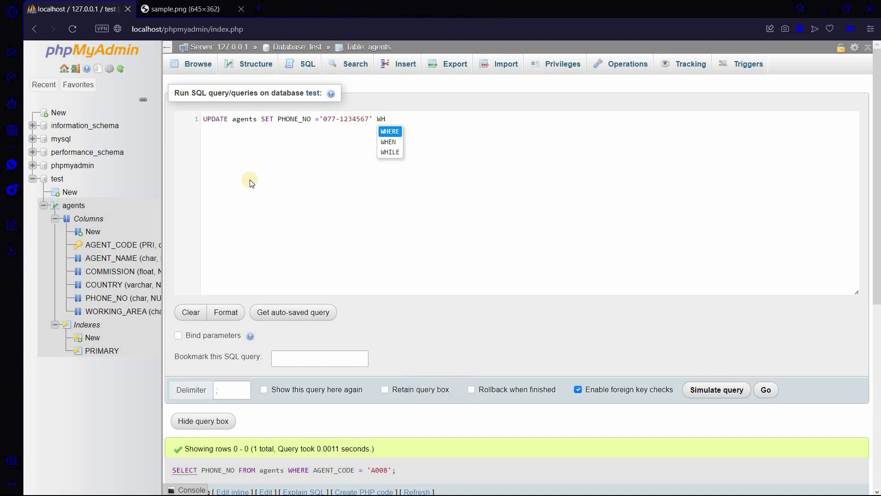
type("ERE ")
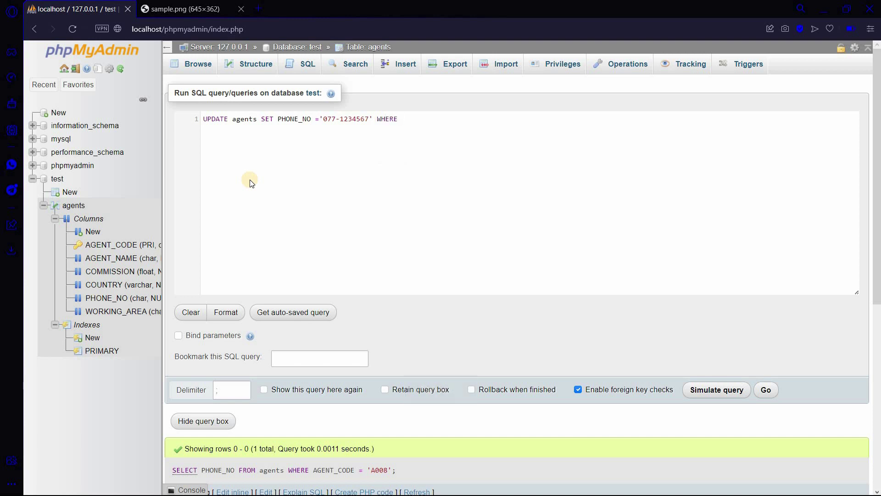
type("AGENT_CODE = ")
type("A008'")
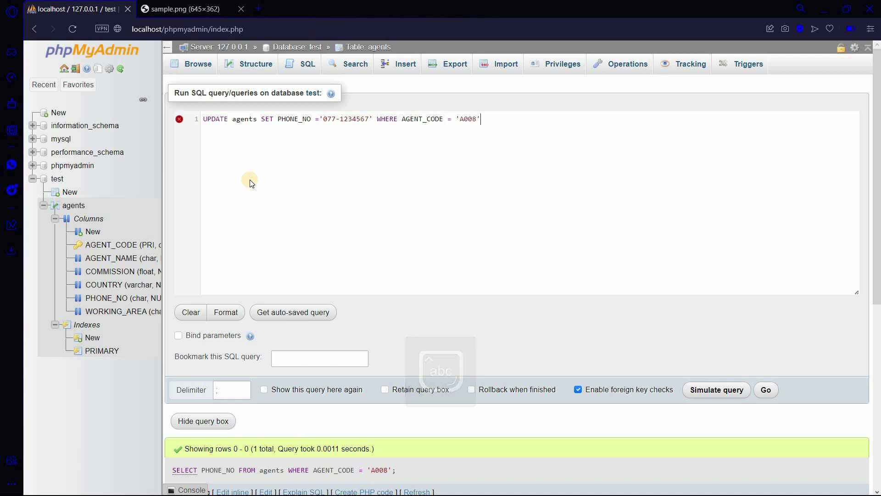
left_click(767, 390)
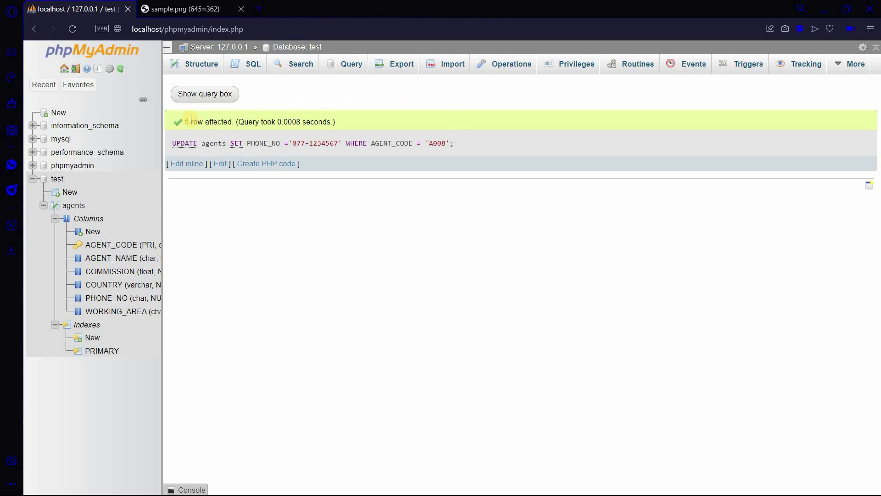
Replace the UPDATE with SELECT PHONE_NO FROM agents WHERE AGENT_CODE = 'A008' and run it.
left_click(204, 94)
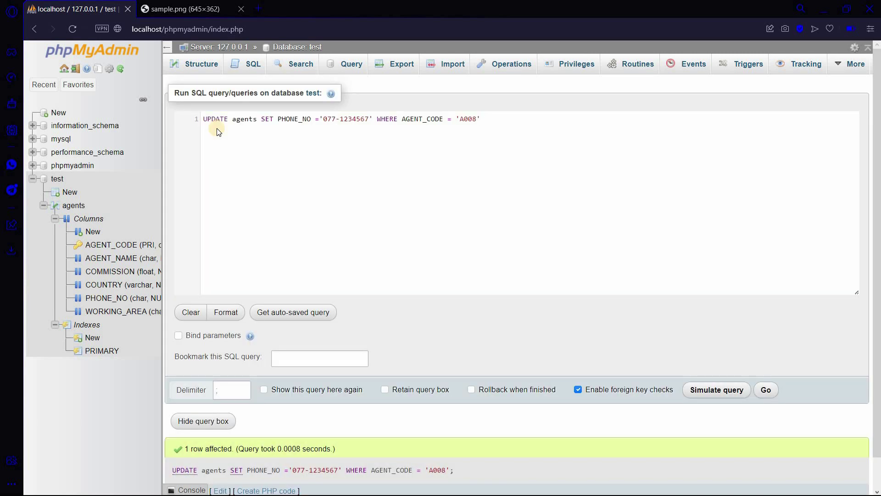
key("BackSpace")
key("BackSpace")
key("BackSpace")
key("ctrl+BackSpace")
key("ctrl+BackSpace")
key("ctrl+BackSpace")
key("ctrl+BackSpace")
key("ctrl+BackSpace")
key("ctrl+BackSpace")
key("ctrl+BackSpace")
key("ctrl+BackSpace")
key("ctrl+BackSpace")
key("ctrl+BackSpace")
key("ctrl+v")
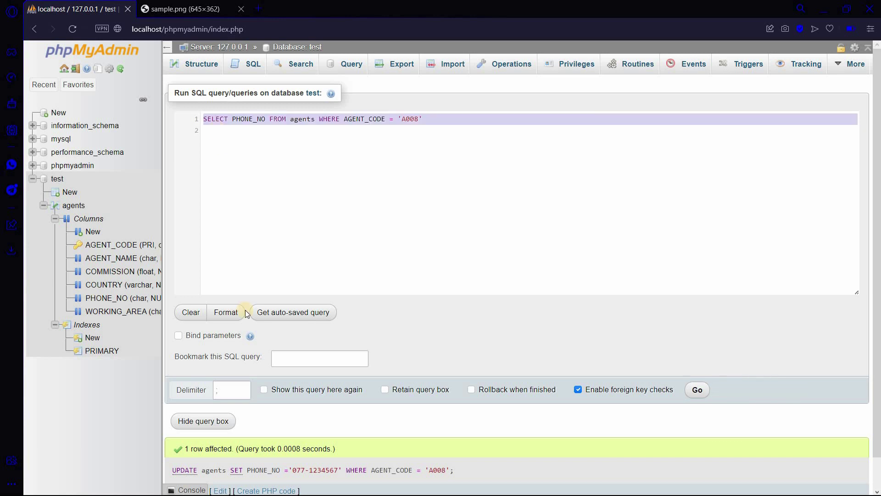
left_click(697, 389)
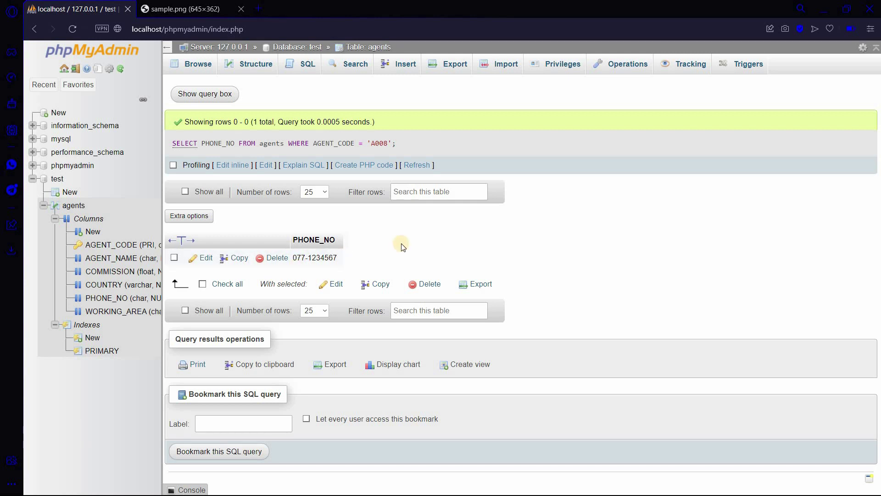
left_click(205, 93)
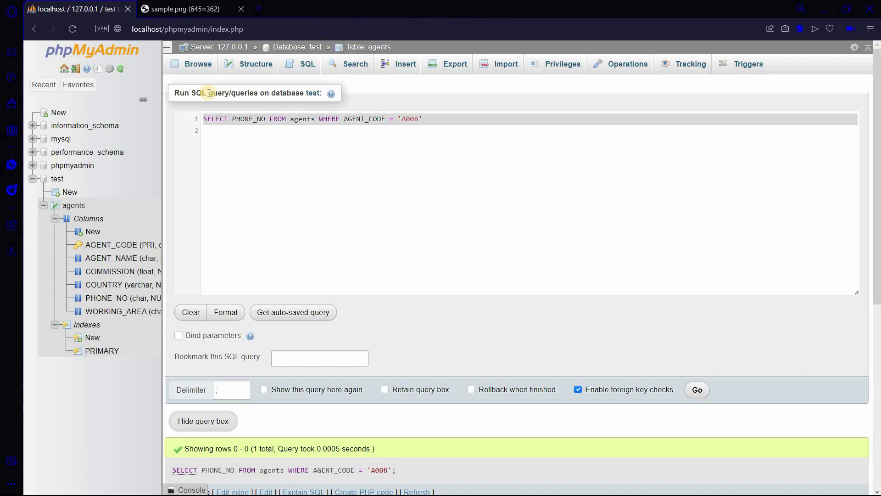
left_click(197, 8)
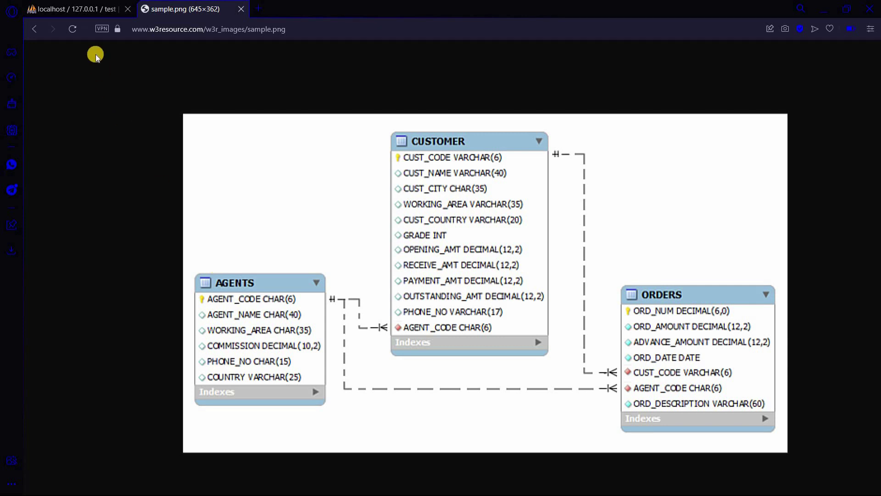
Replace the phone lookup with DROP TABLE agents; and run it, confirming the drop.
left_click(76, 8)
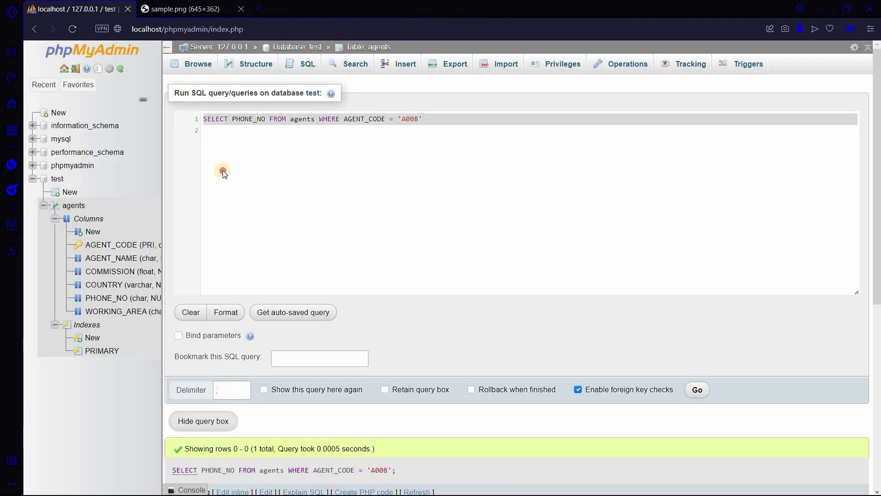
left_click(223, 169)
key("ctrl+a")
key("BackSpace")
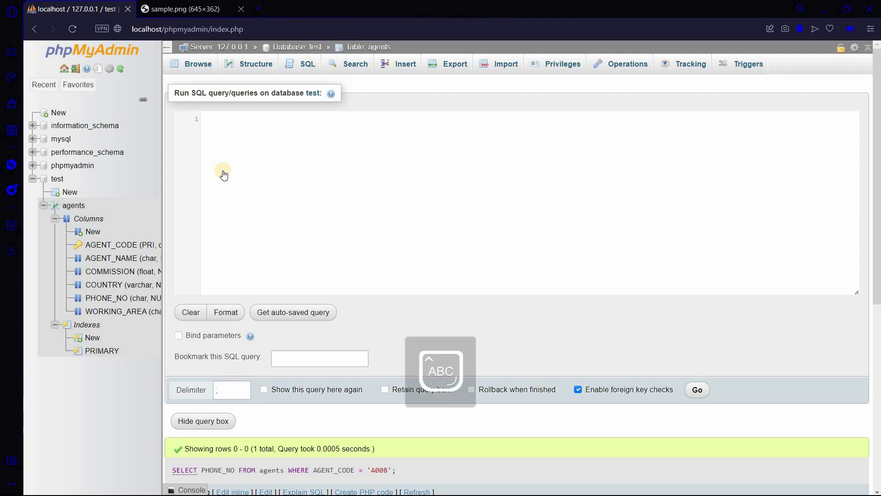
type("DROP AGENT")
key("BackSpace")
key("BackSpace")
key("BackSpace")
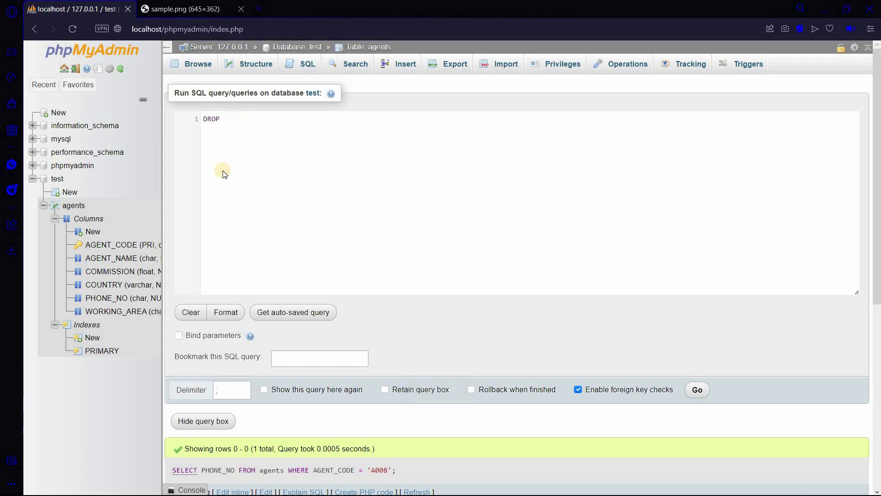
type("TABLE ")
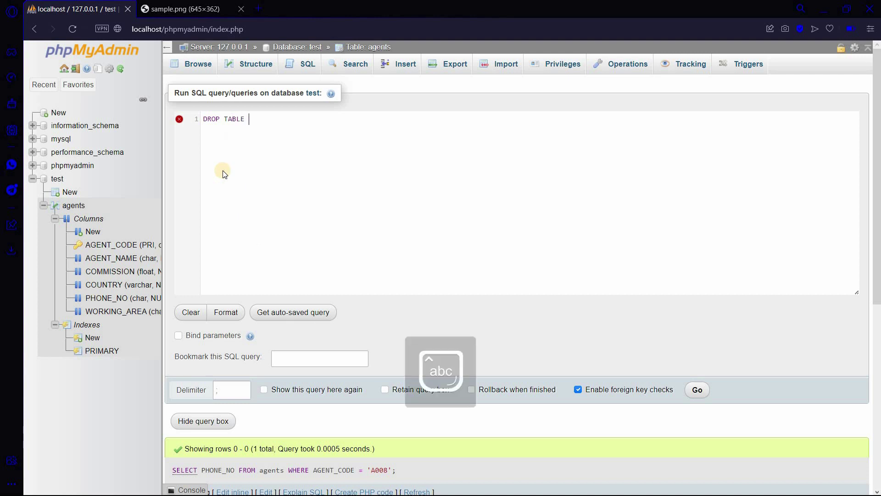
type("agents;")
left_click(697, 390)
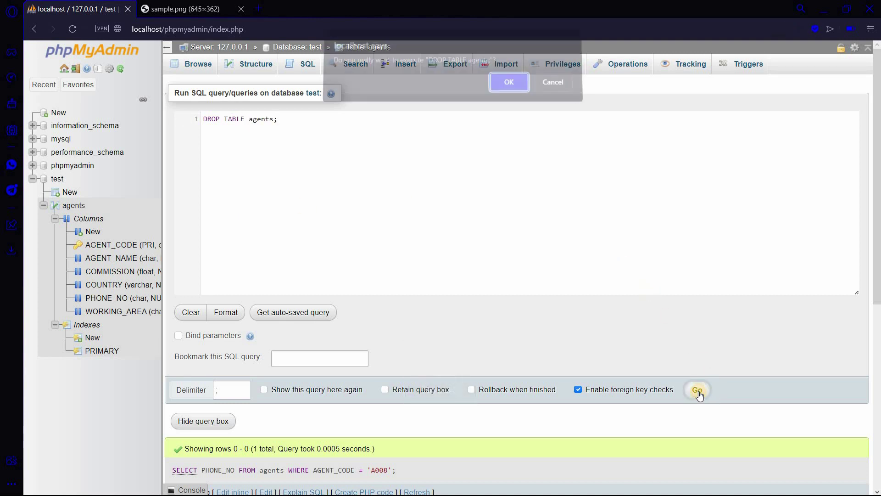
key("Return")
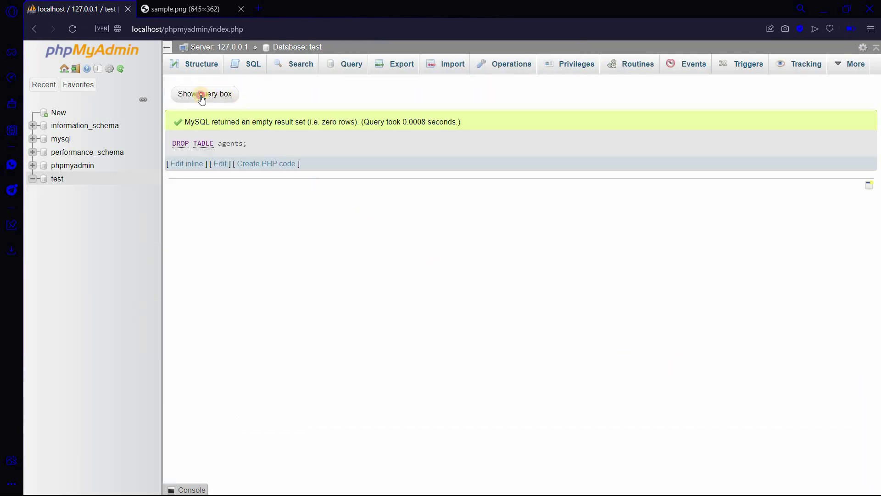
Replace the drop statement with the CREATE TABLE AGENTS statement and run it.
left_click(204, 94)
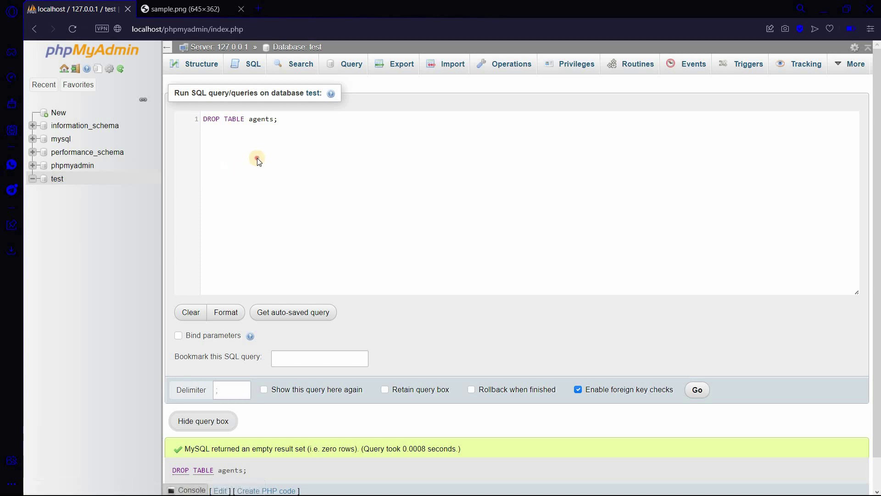
key("ctrl+a")
key("BackSpace")
key("ctrl+v")
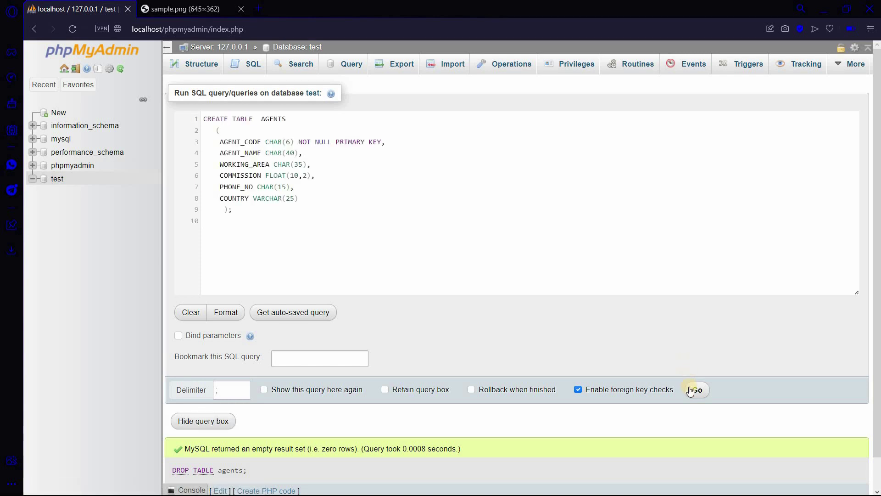
left_click(695, 389)
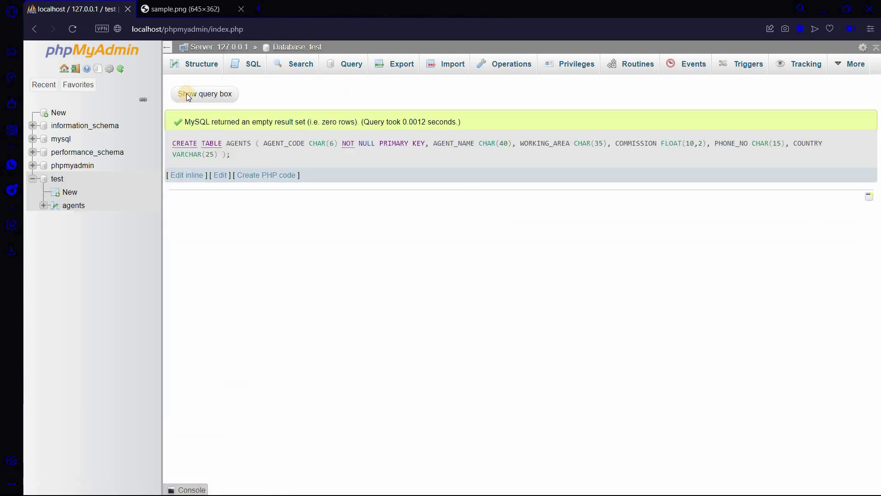
Run the twelve INSERT INTO AGENTS statements, leaving the query editor blank.
left_click(204, 93)
left_click(250, 257)
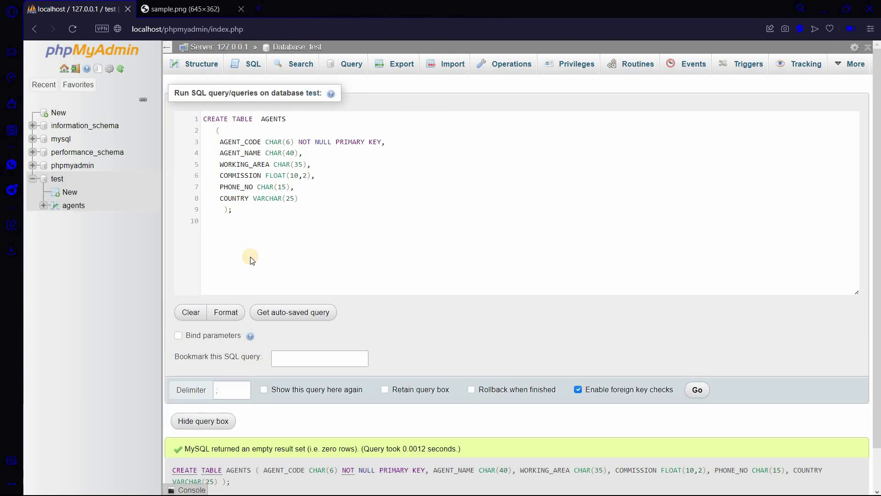
key("ctrl+a")
key("BackSpace")
key("ctrl+v")
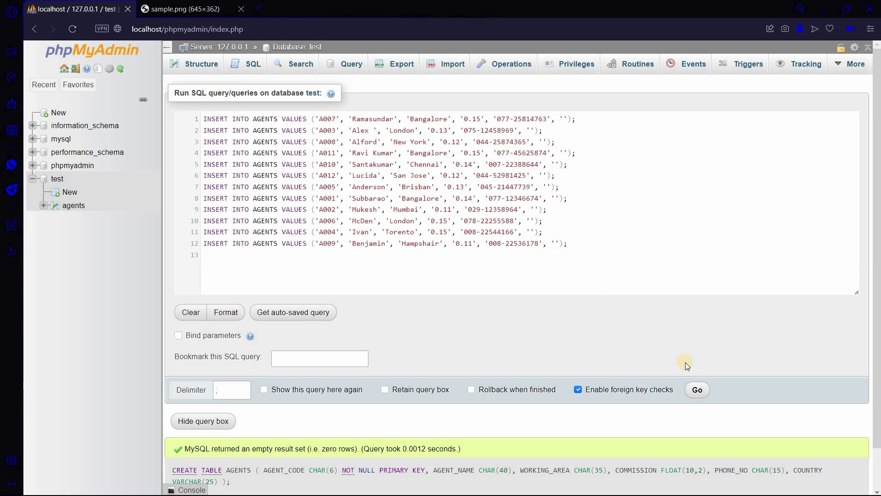
left_click(697, 389)
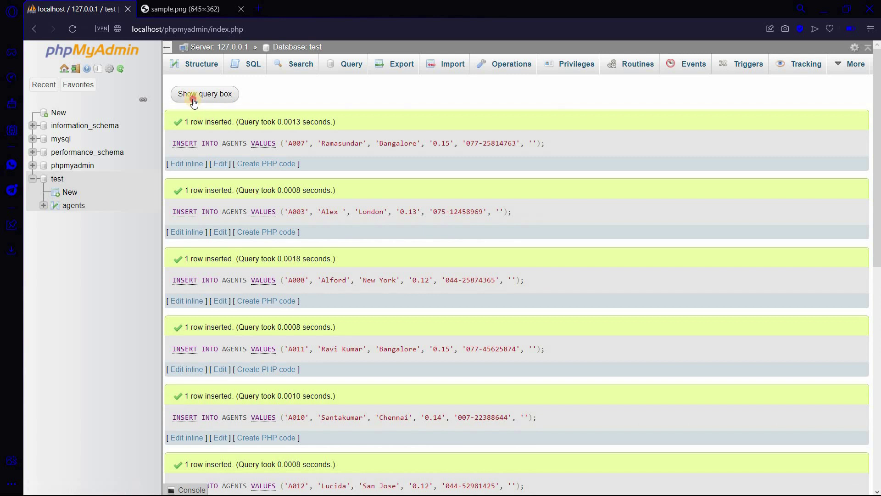
left_click(193, 96)
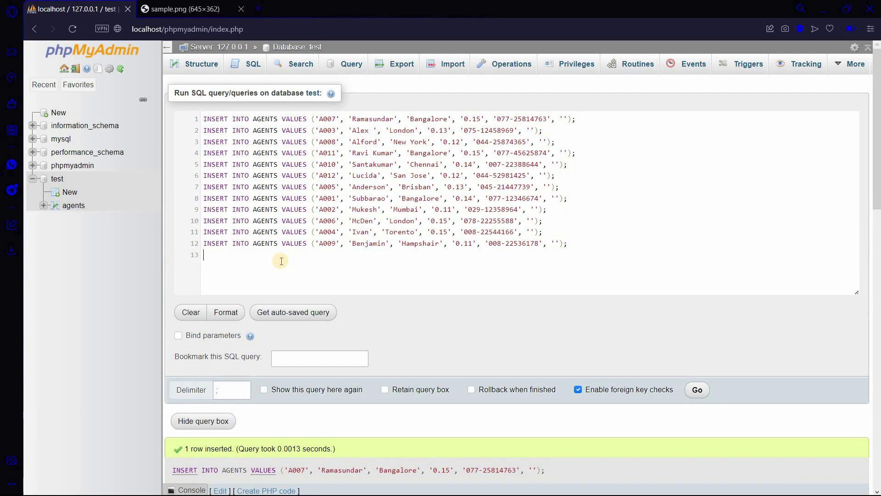
key("ctrl+a")
key("Delete")
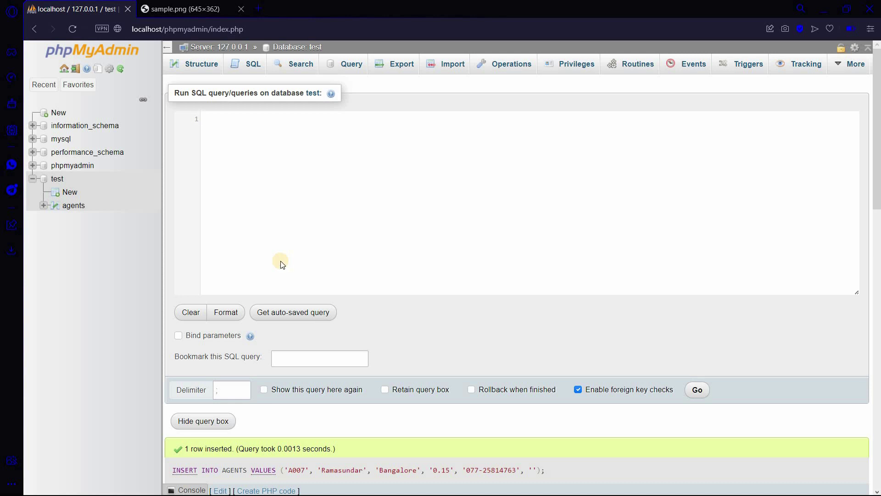
Run the thirteen-column CREATE TABLE CUSTOMER statement with AGENT_CODE REFERENCES AGENTS.
type("CREATE TABLE CUSTOMER (     CUST_CODE VARCHAR(6) NOT NULL PRIMARY KEY,     CUST_NAME VARCHAR(40) NOT NULL,     CUST_CITY CHAR(35),     WORKING_AREA VARCHAR(35) NOT NULL,     CUST_COUNTRY VARCHAR(20) NOT NULL,     GRADE INT,     OPENING_AMT FLOAT(12,2) NOT NULL,     RECEIVE_AMT FLOAT(12,2) NOT NULL,     PAYMENT_AMT FLOAT(12,2) NOT NULL,     OUTSTANDING_AMT FLOAT(12,2) NOT NULL,     PHONE_NO VARCHAR(17) NOT NULL,     AGENT_CODE CHAR(6) NOT NULL REFERENCES AGENTS );")
left_click(265, 275)
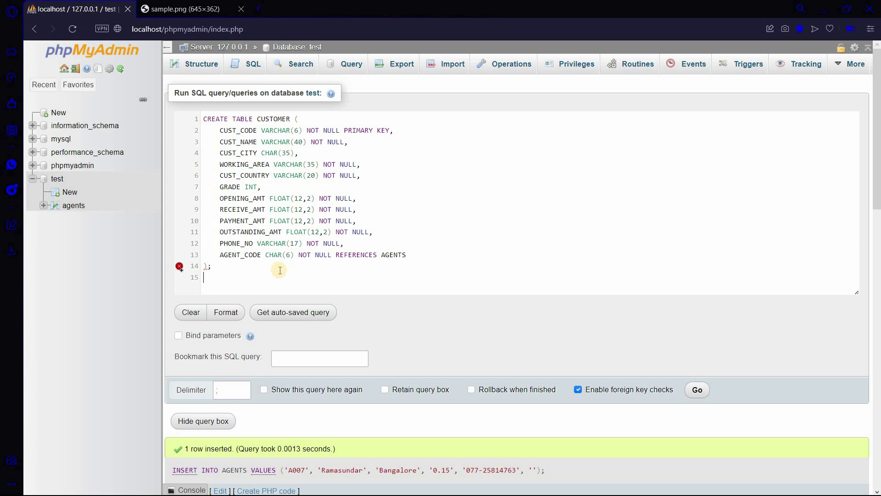
double_click(237, 254)
double_click(348, 255)
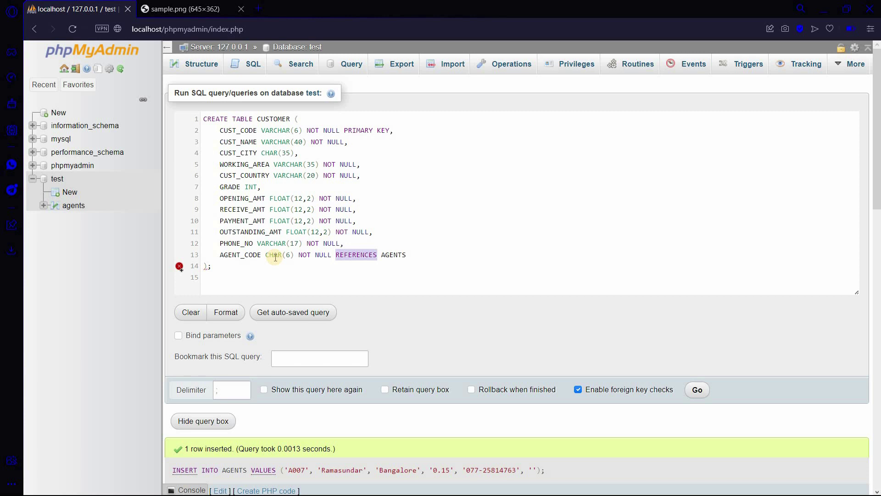
left_click(696, 389)
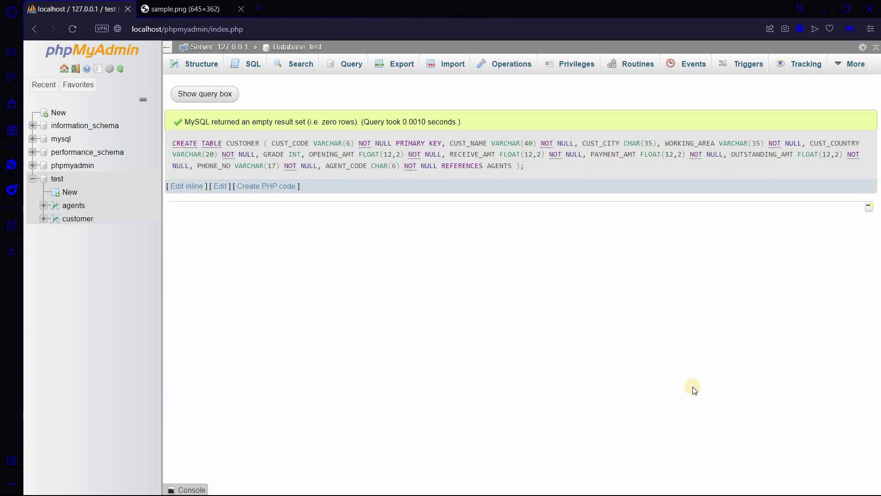
left_click(204, 94)
Run the INSERT INTO CUSTOMER statements, starting with customer C00013 Holmes.
key("ctrl+a")
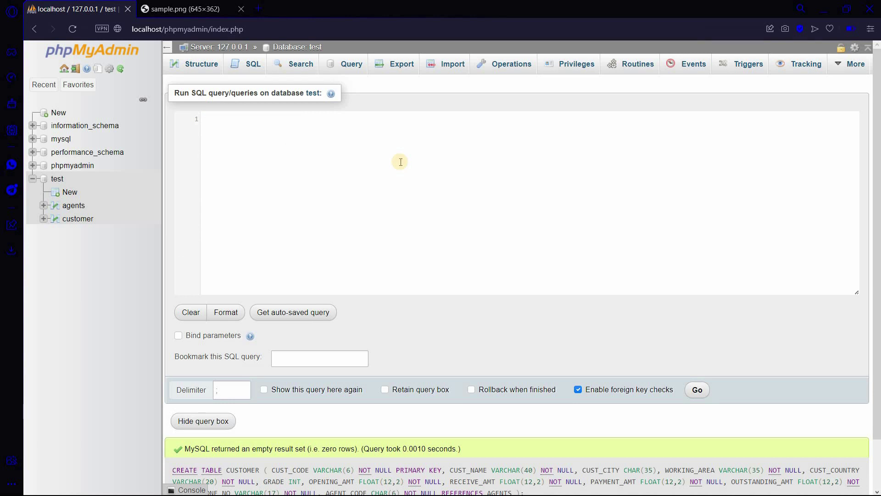
key("ctrl+v")
scroll(482, 193, "up", 10)
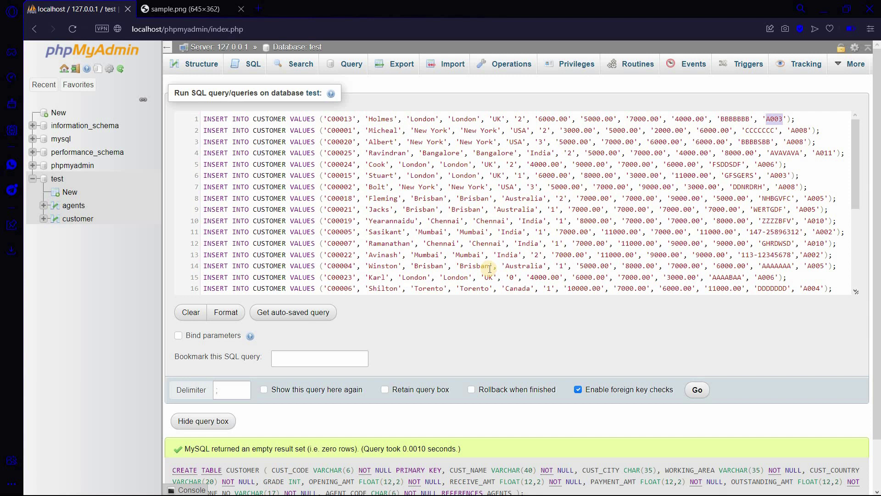
left_click(697, 389)
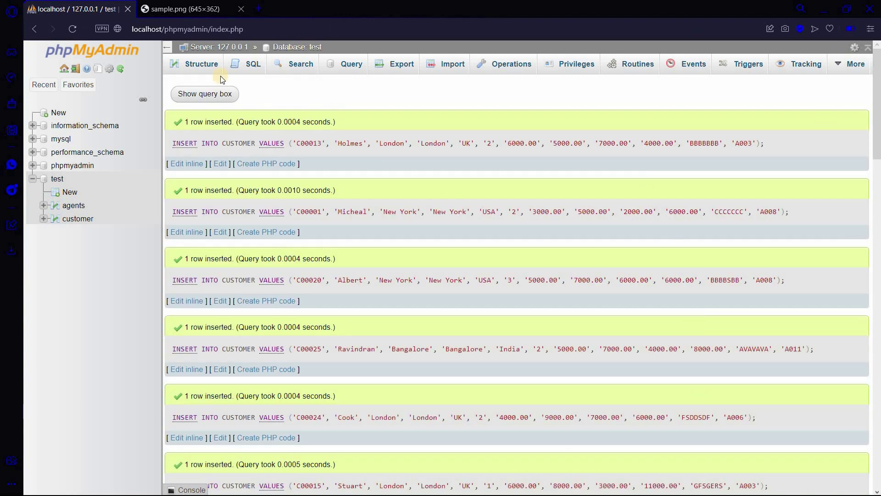
left_click(205, 94)
Run the CREATE TABLE ORDERS statement referencing CUSTOMER and AGENTS.
key("ctrl+a")
key("Delete")
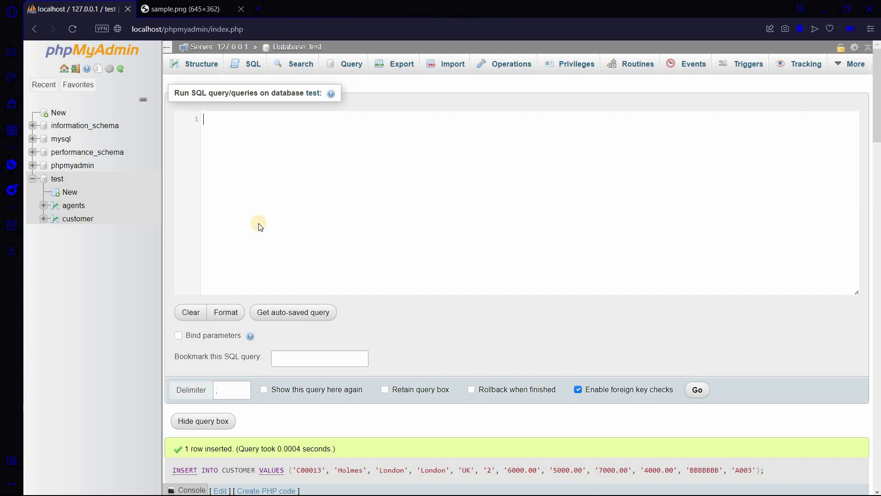
type("CREATE TABLE  ORDERS    (         ORD_NUM FLOAT(6,0) NOT NULL PRIMARY KEY,     ORD_AMOUNT FLOAT(12,2) NOT NULL,     ADVANCE_AMOUNT FLOAT(12,2) NOT NULL,     ORD_DATE DATE NOT NULL,     CUST_CODE VARCHAR(6) NOT NULL REFERENCES CUSTOMER,     AGENT_CODE CHAR(6) NOT NULL REFERENCES AGENTS,     ORD_DESCRIPTION VARCHAR(60) NOT NULL    );")
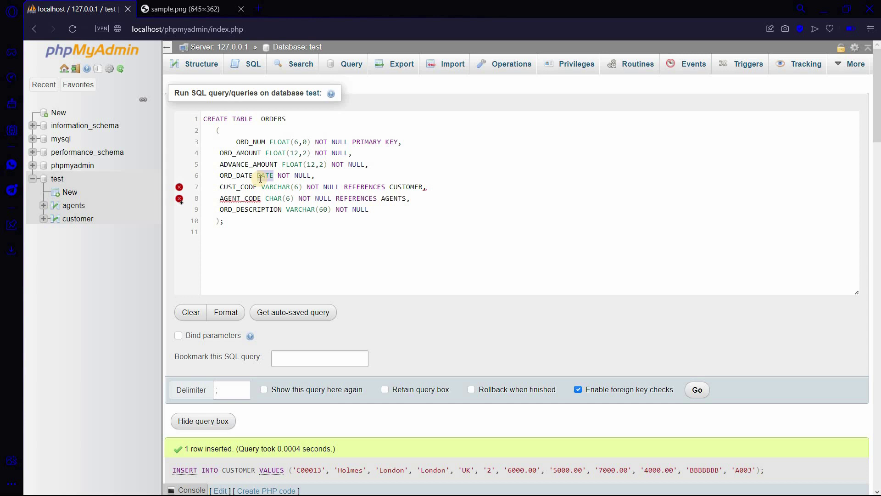
left_click(697, 389)
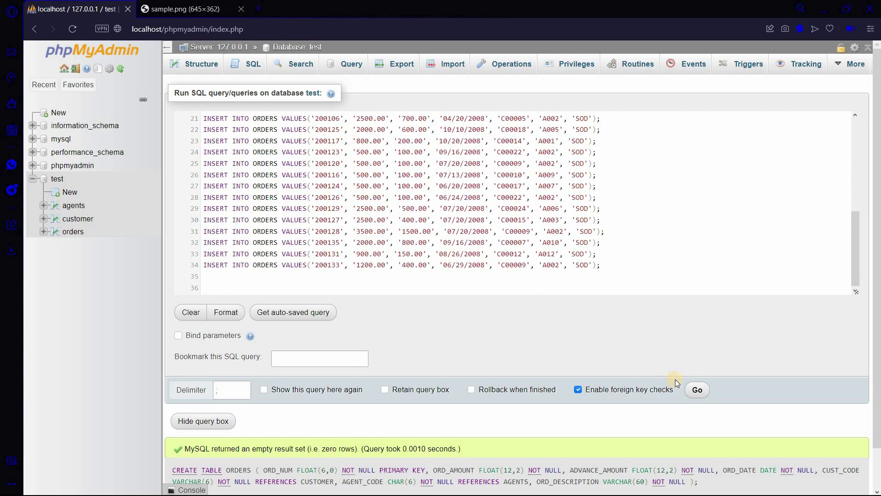
Run the INSERT INTO ORDERS statements, starting with order 200100.
left_click(697, 390)
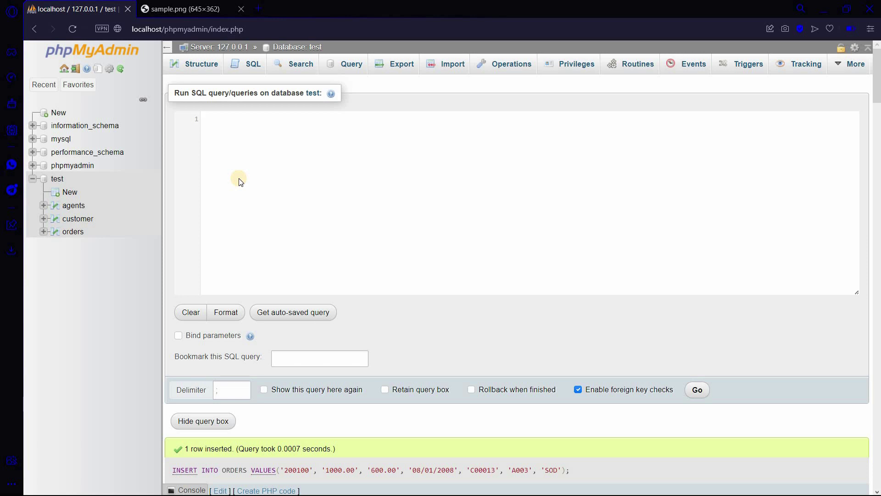
left_click(239, 180)
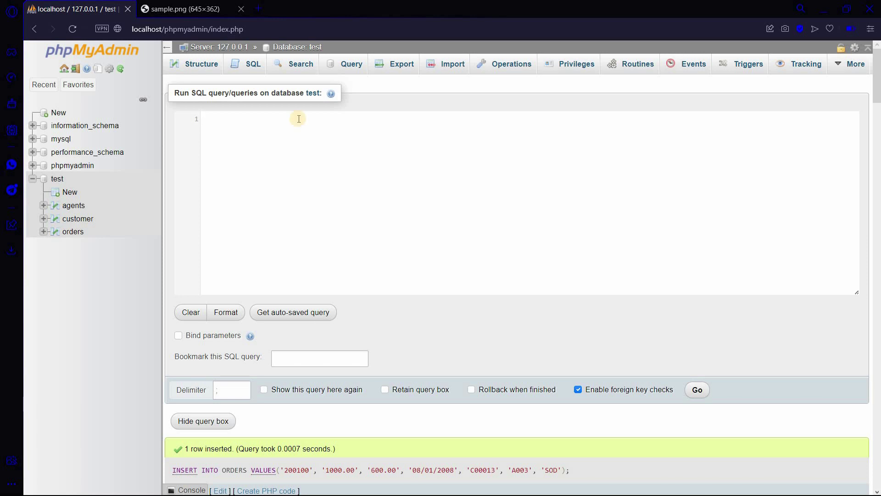